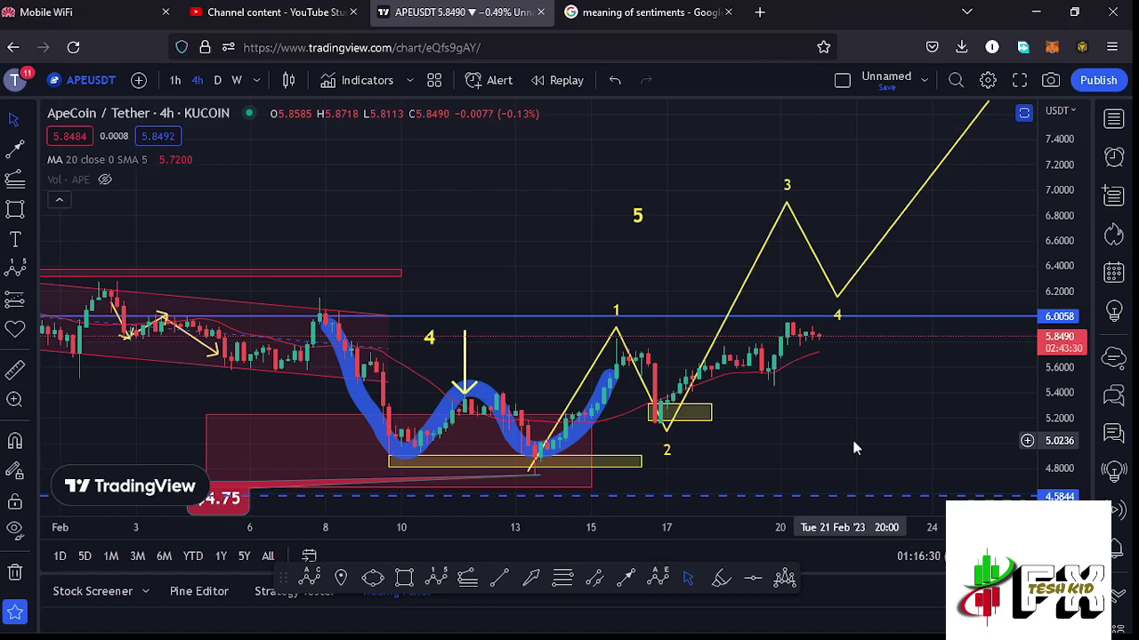
# Shift the yellow 5 wave label slightly lower and to the right of the wave 4 label
pyautogui.hscroll(-2, 504, 359)
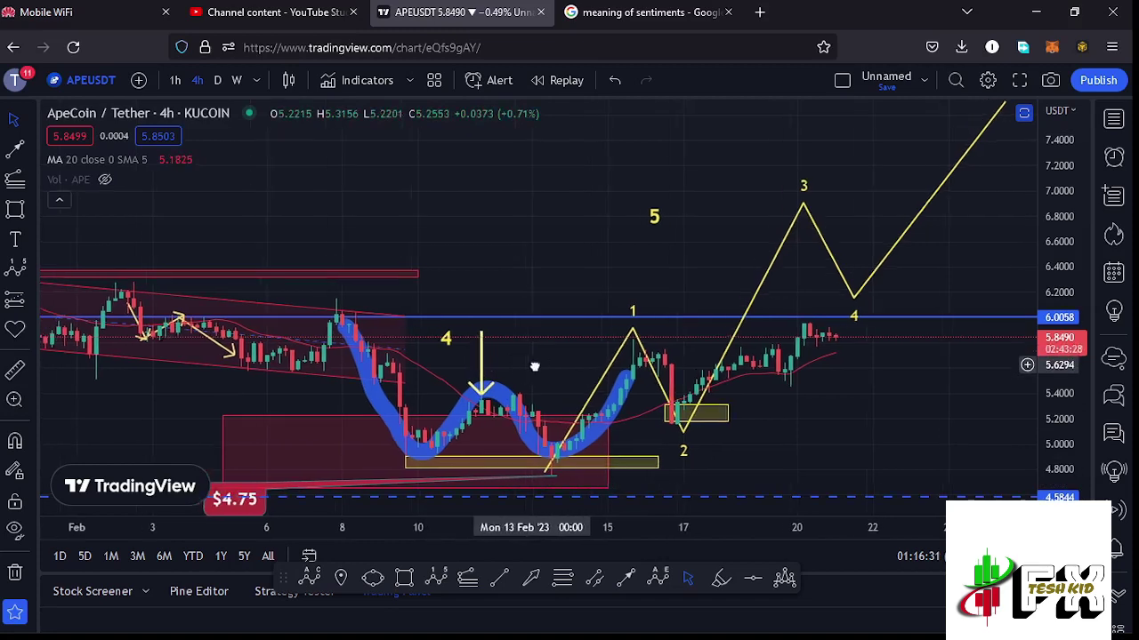
pyautogui.click(455, 351)
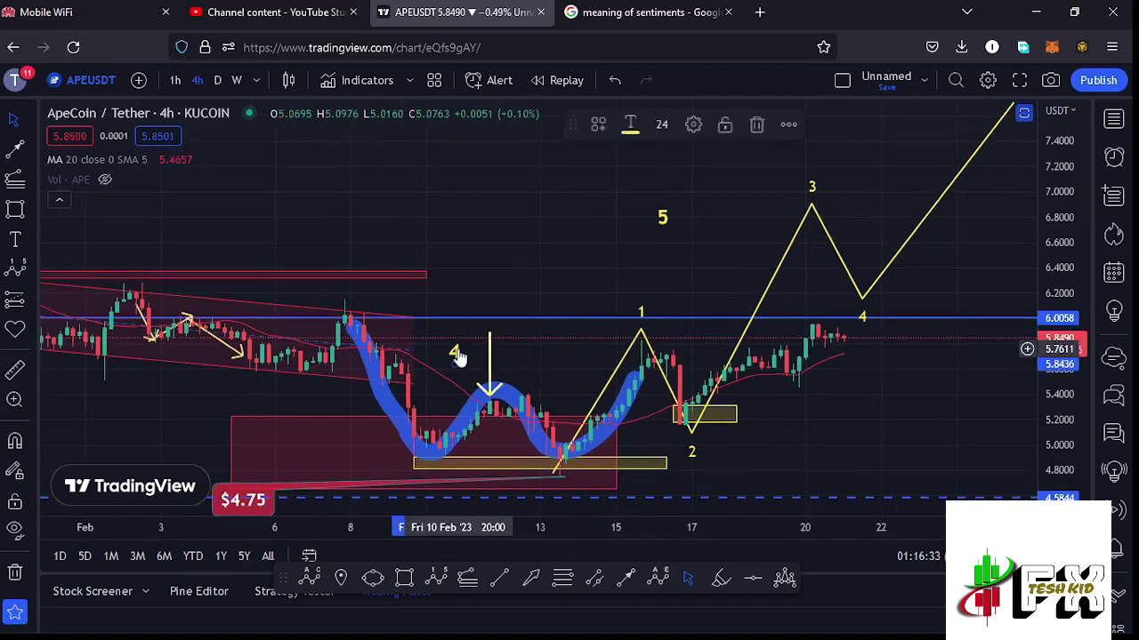
pyautogui.moveTo(709, 257); pyautogui.dragTo(686, 259)
pyautogui.moveTo(636, 222); pyautogui.dragTo(655, 227)
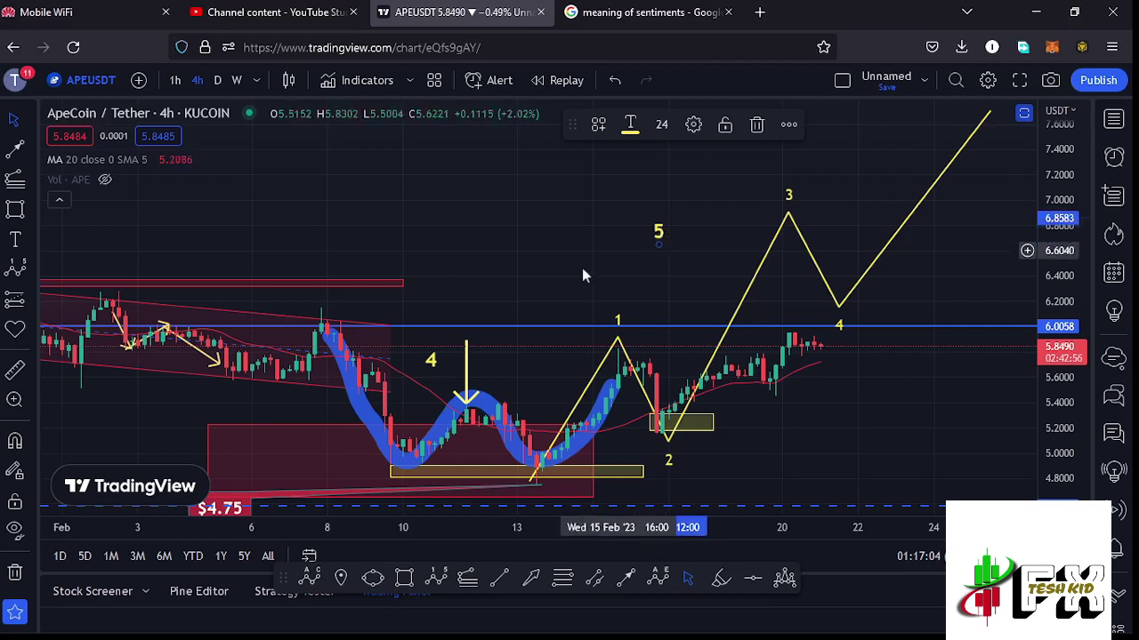
pyautogui.click(429, 362)
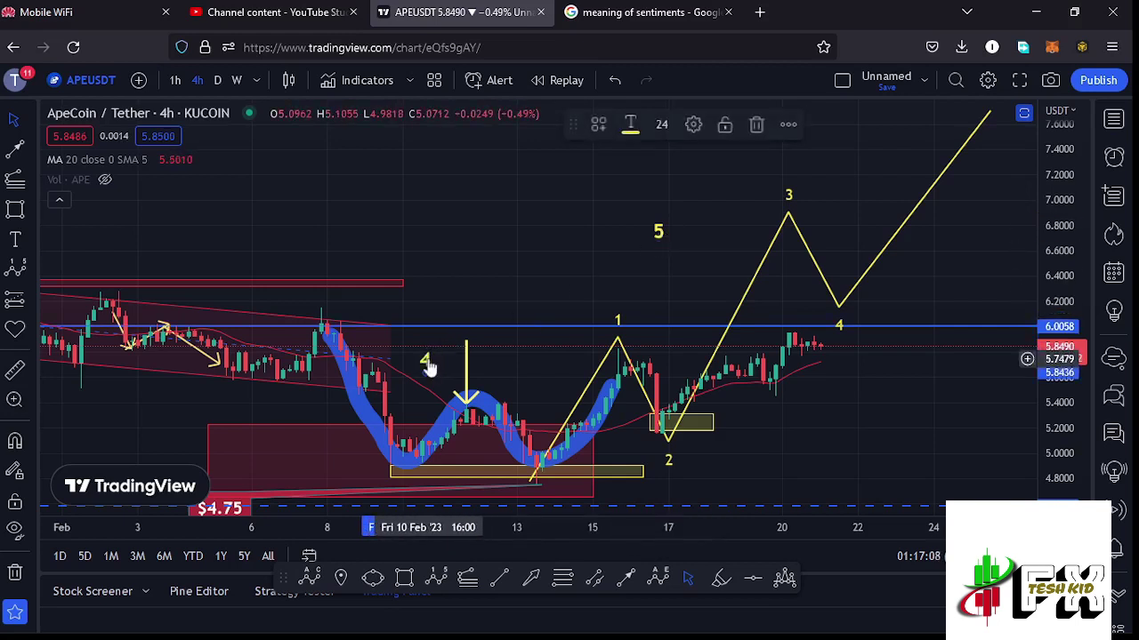
pyautogui.click(536, 363)
pyautogui.moveTo(548, 368); pyautogui.dragTo(551, 366)
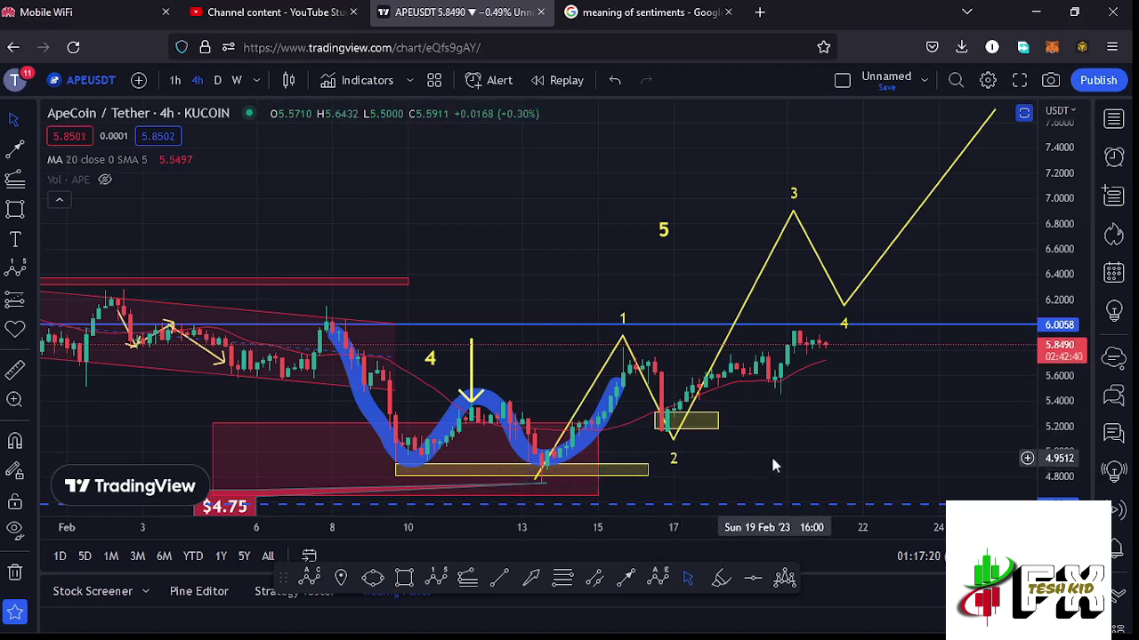
pyautogui.moveTo(774, 456); pyautogui.dragTo(803, 433)
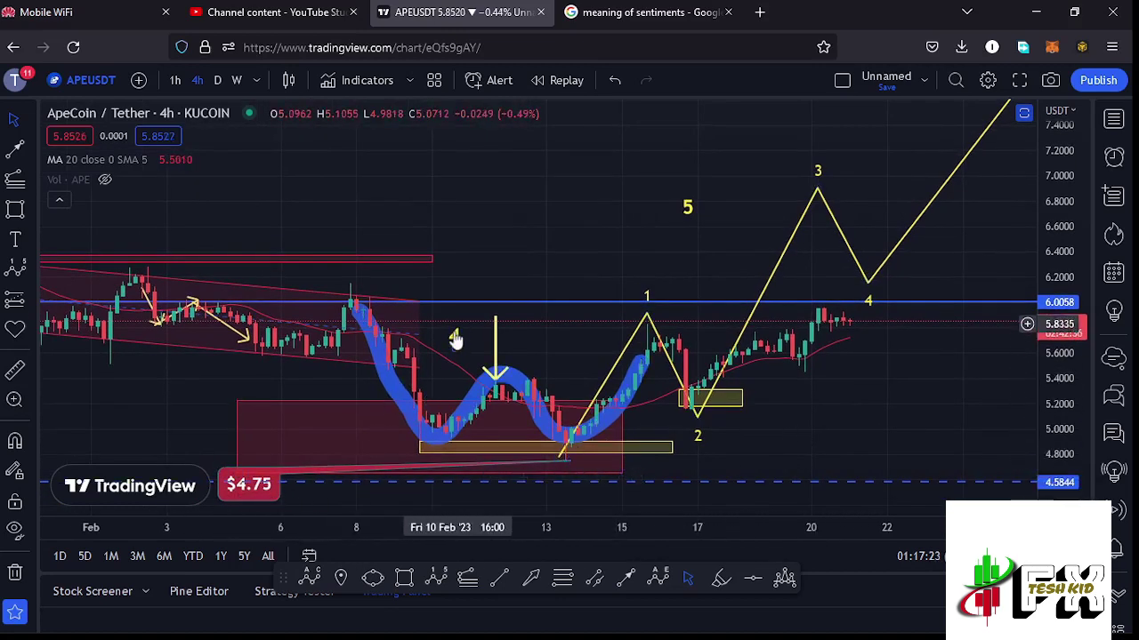
pyautogui.moveTo(526, 484)
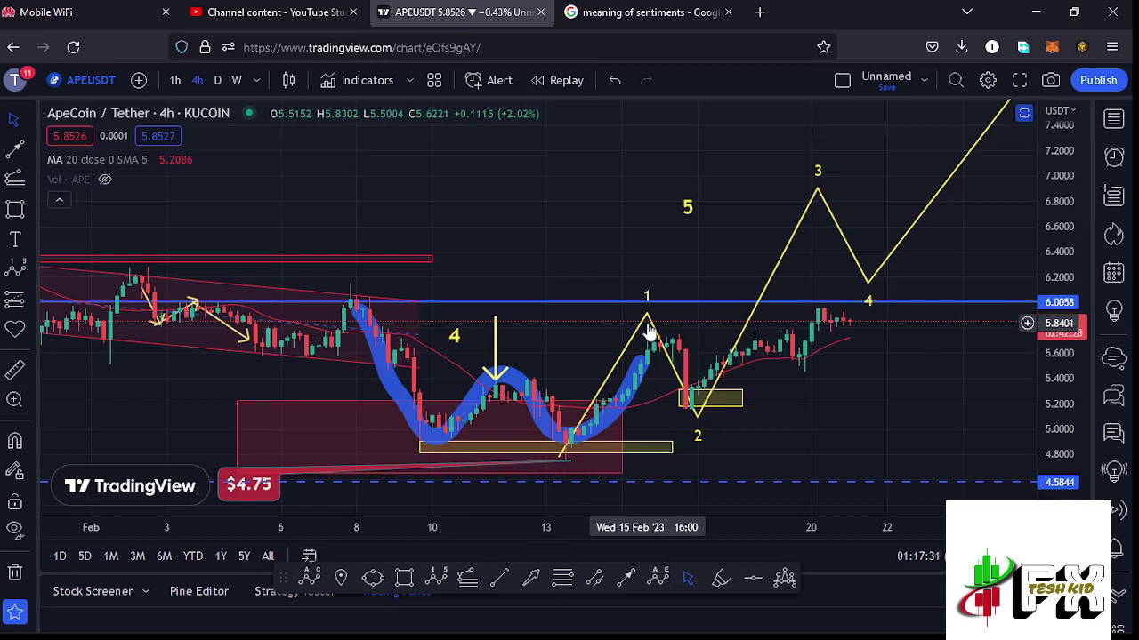
pyautogui.scroll(2, 756, 400)
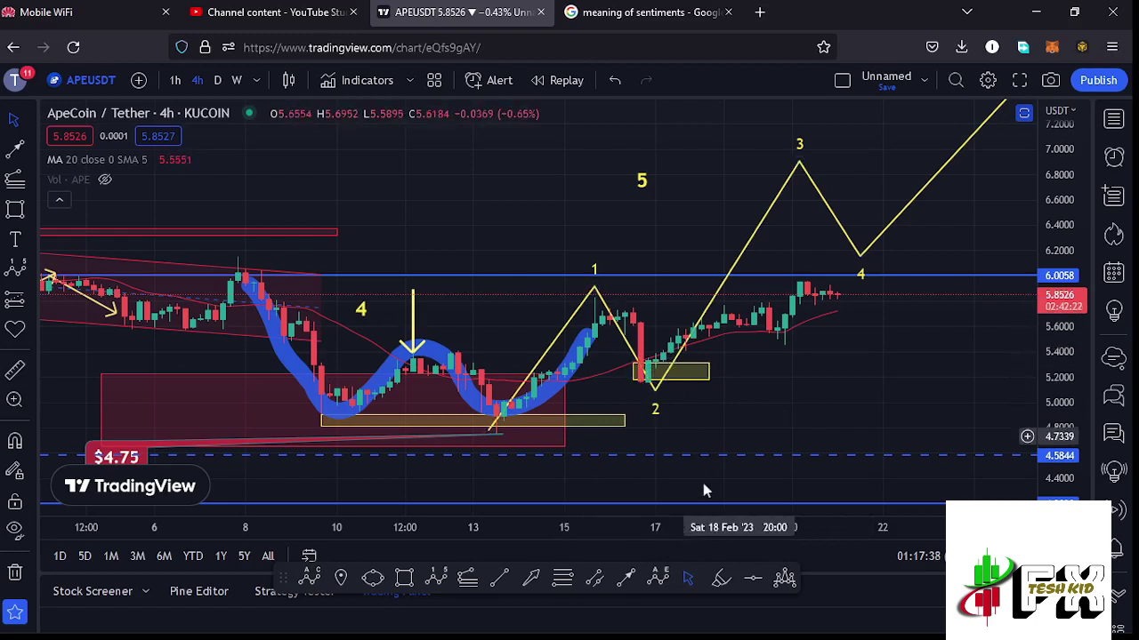
pyautogui.hotkey('alt', 'f')
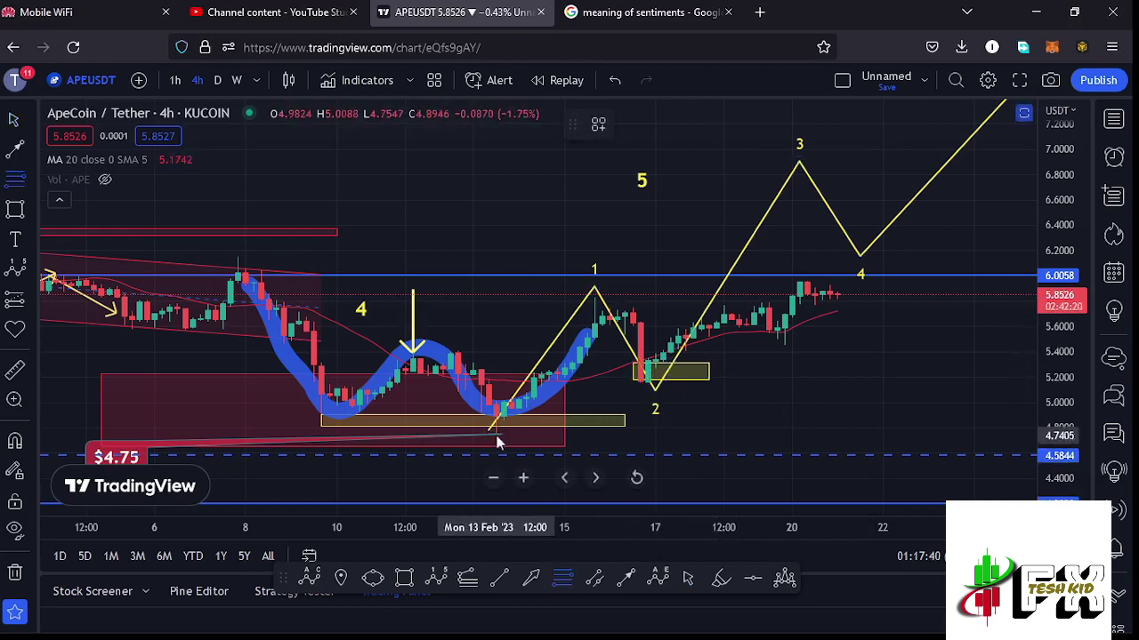
pyautogui.click(496, 435)
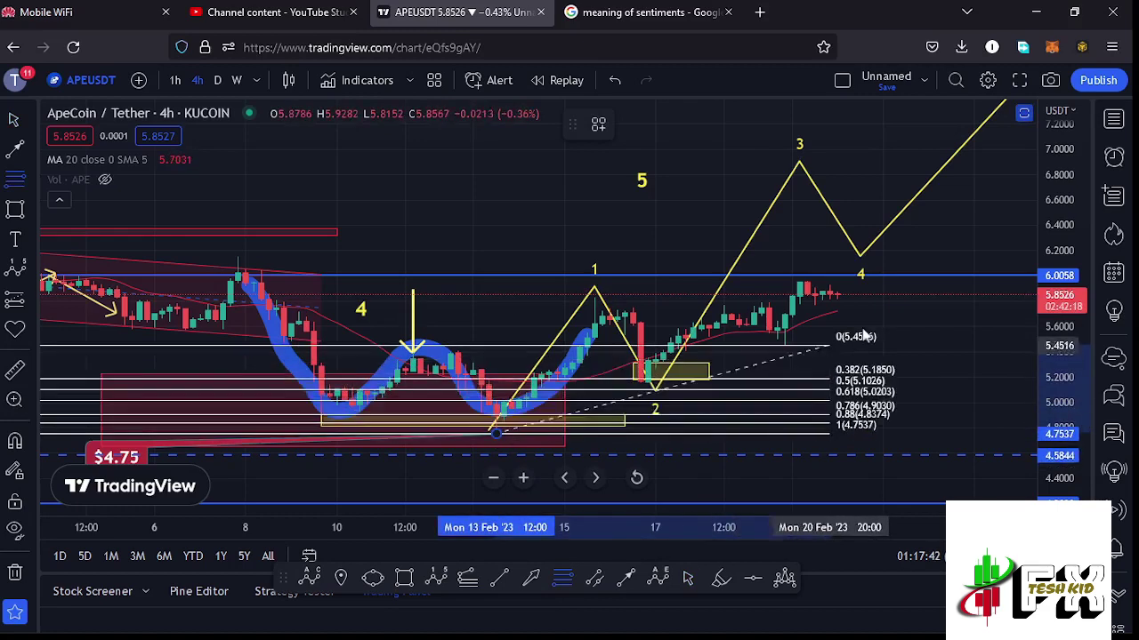
pyautogui.click(882, 297)
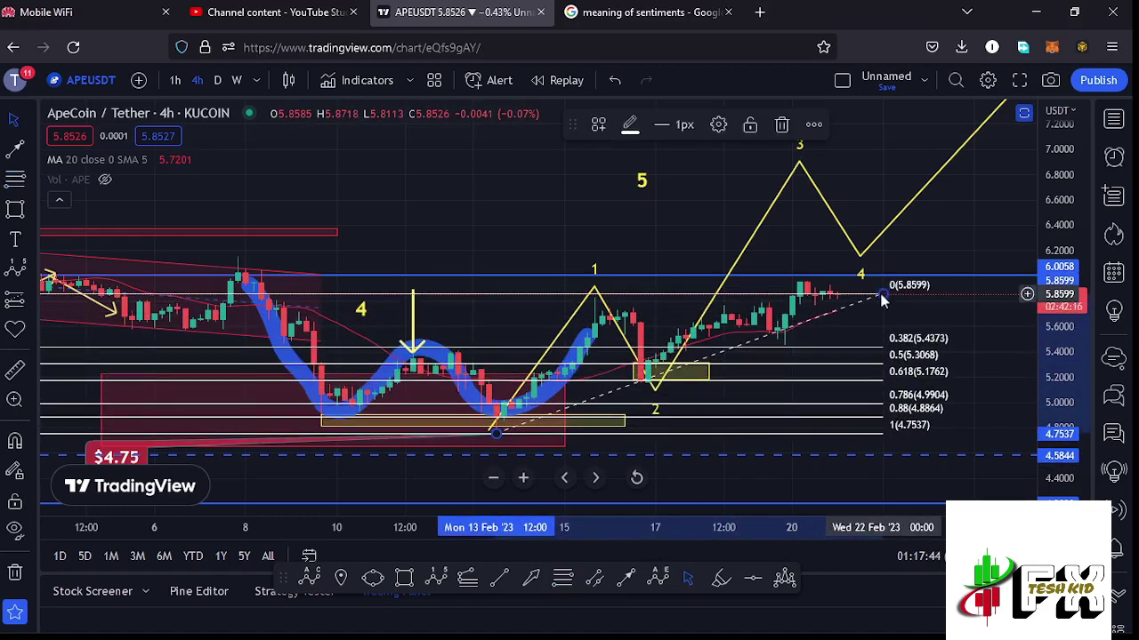
pyautogui.moveTo(1068, 405); pyautogui.dragTo(1068, 399)
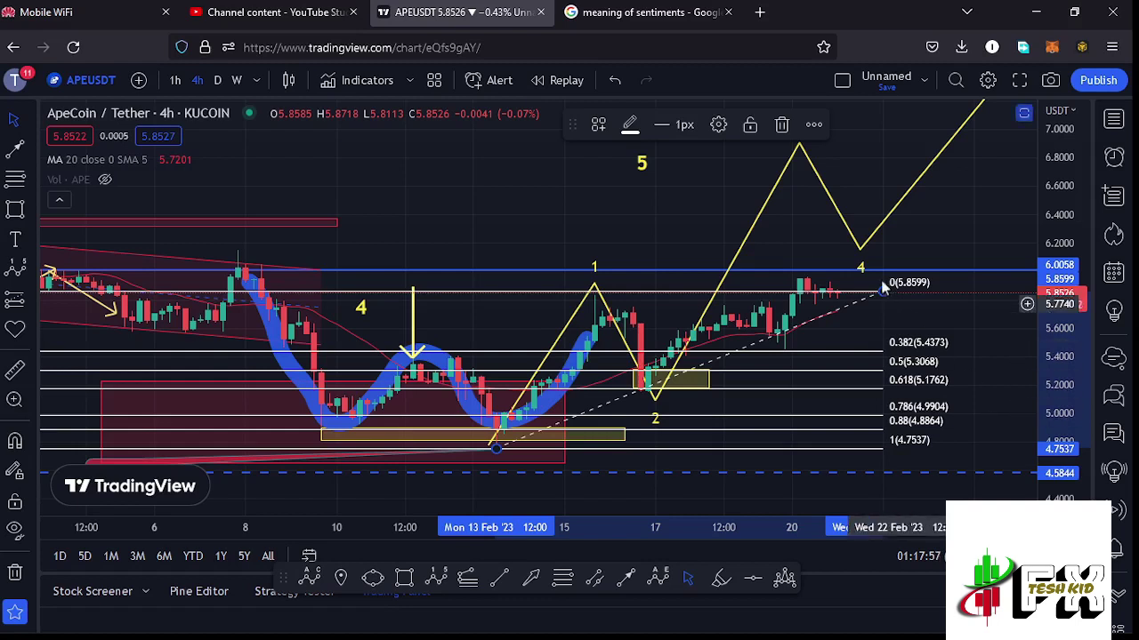
pyautogui.click(782, 127)
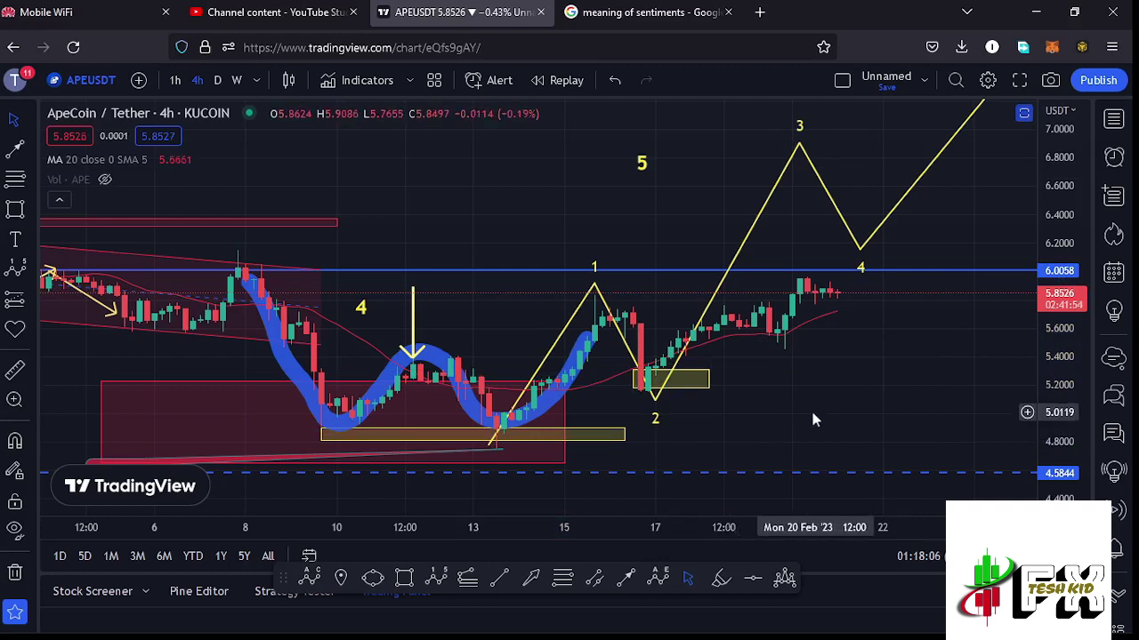
pyautogui.moveTo(902, 371); pyautogui.dragTo(897, 400)
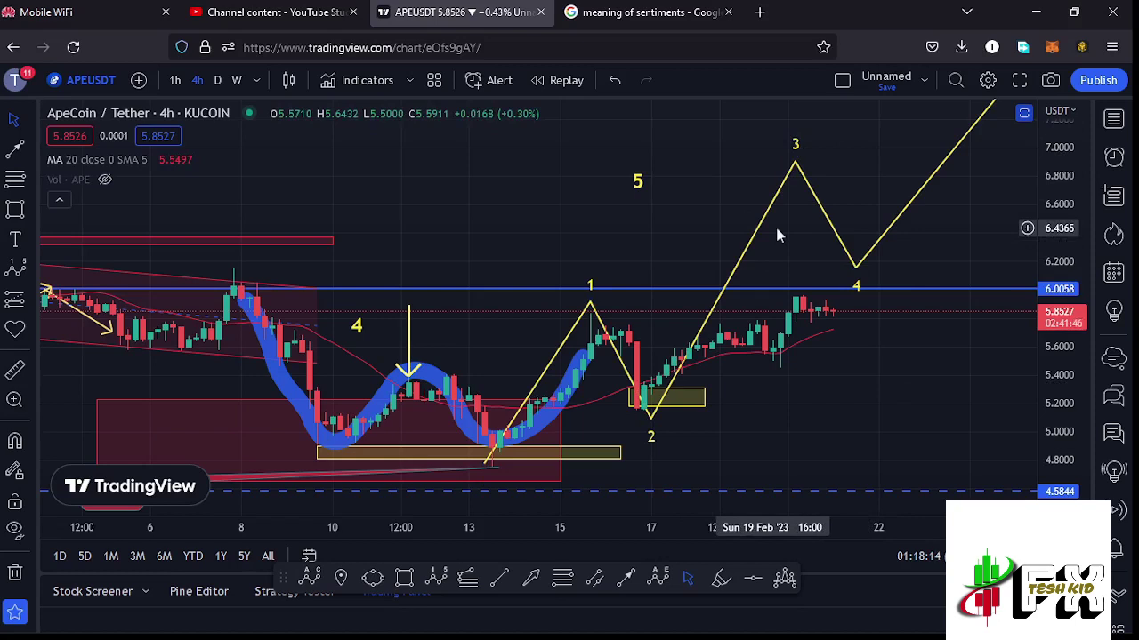
pyautogui.moveTo(797, 405); pyautogui.dragTo(795, 402)
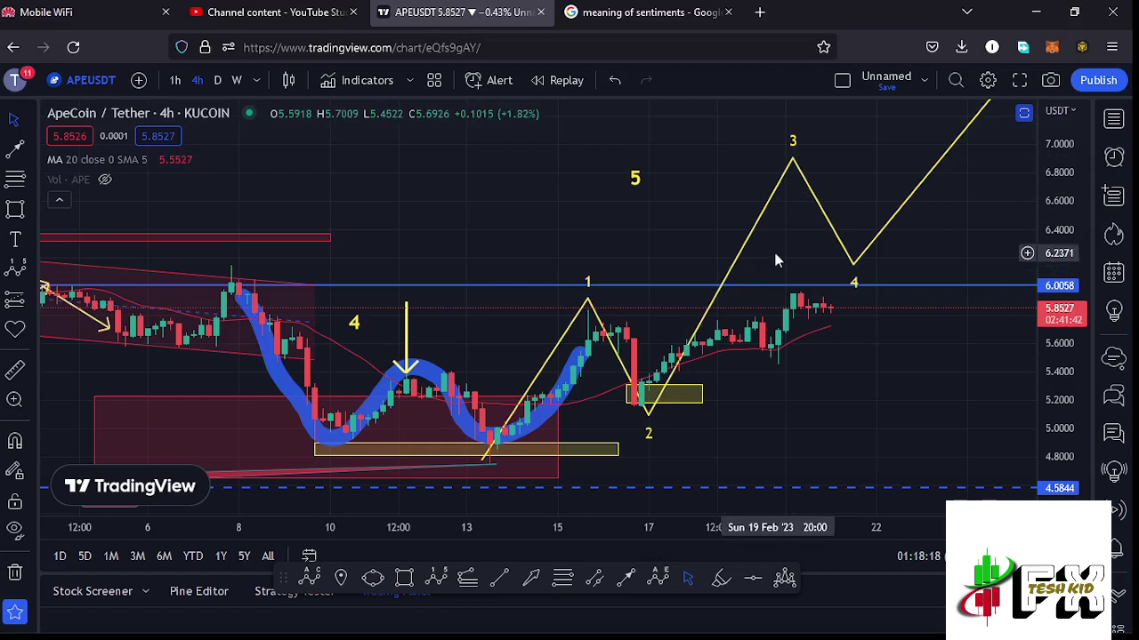
pyautogui.click(464, 580)
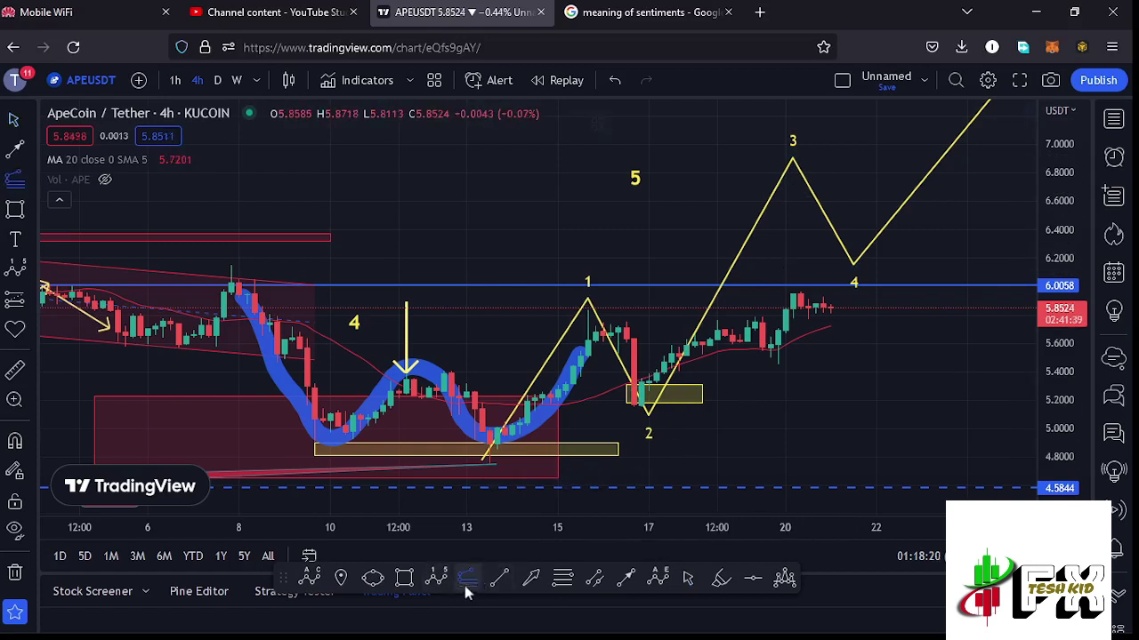
pyautogui.click(489, 462)
pyautogui.click(588, 309)
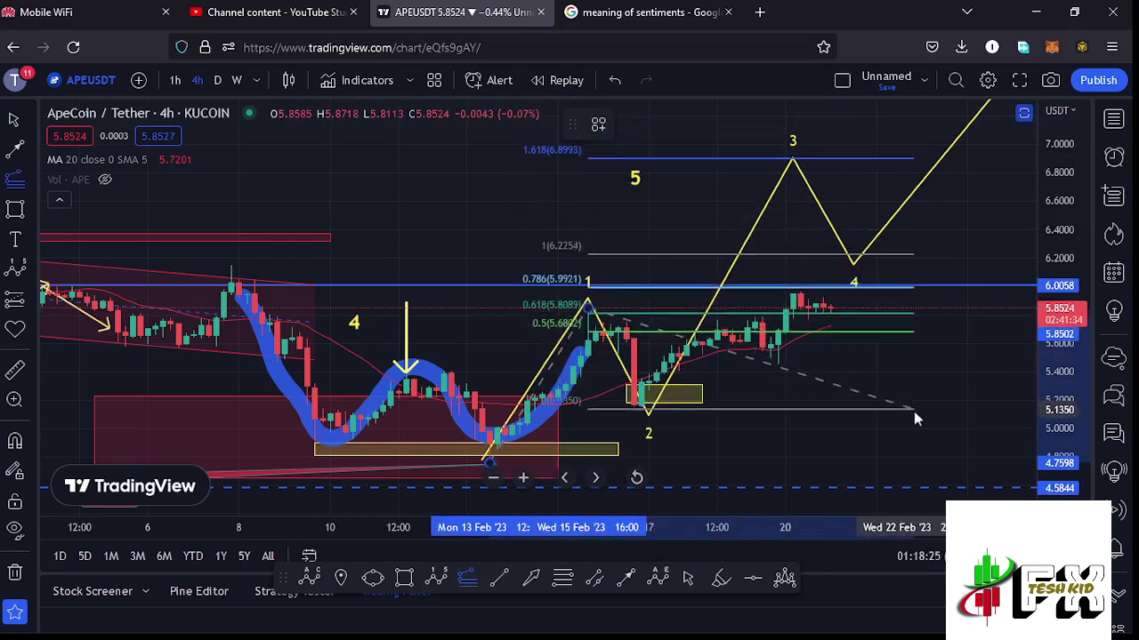
pyautogui.click(922, 411)
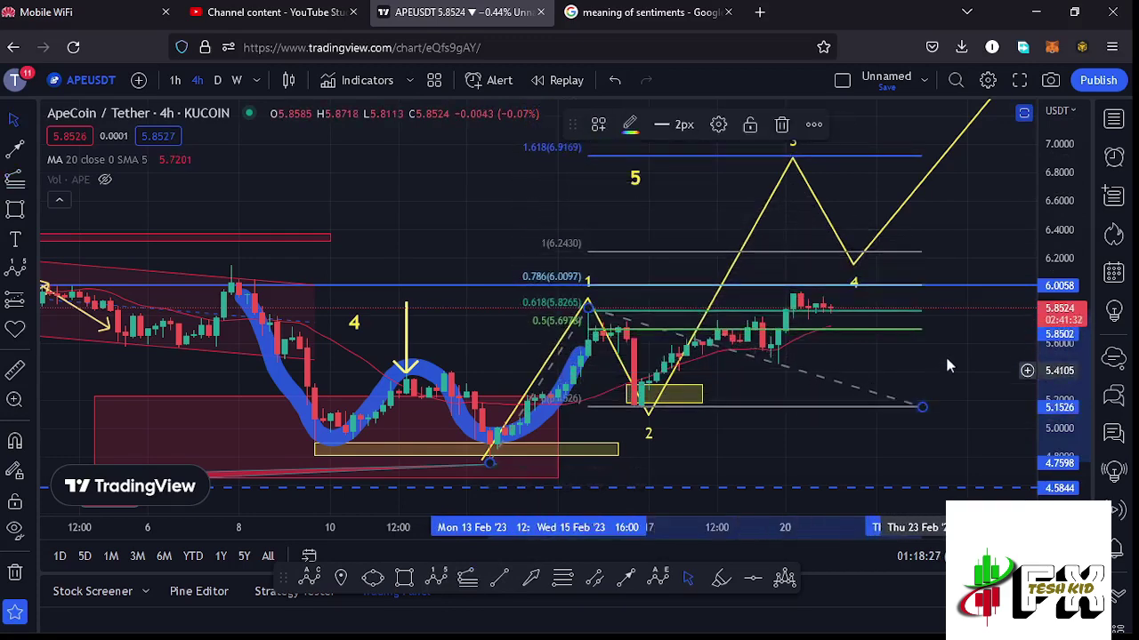
pyautogui.moveTo(945, 358); pyautogui.dragTo(927, 386)
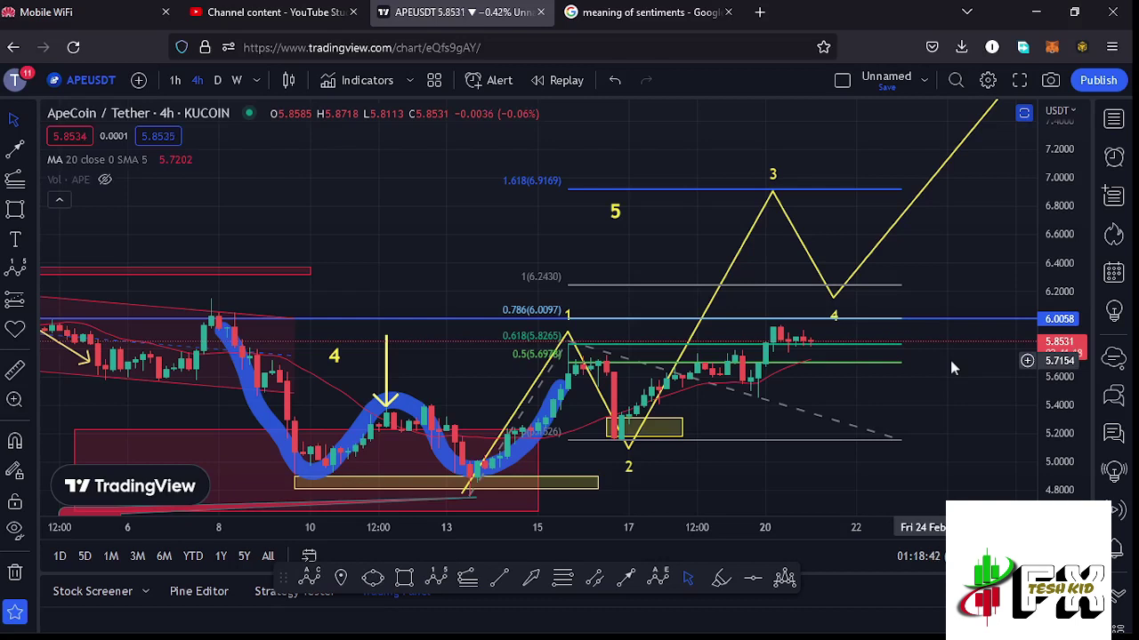
pyautogui.click(896, 438)
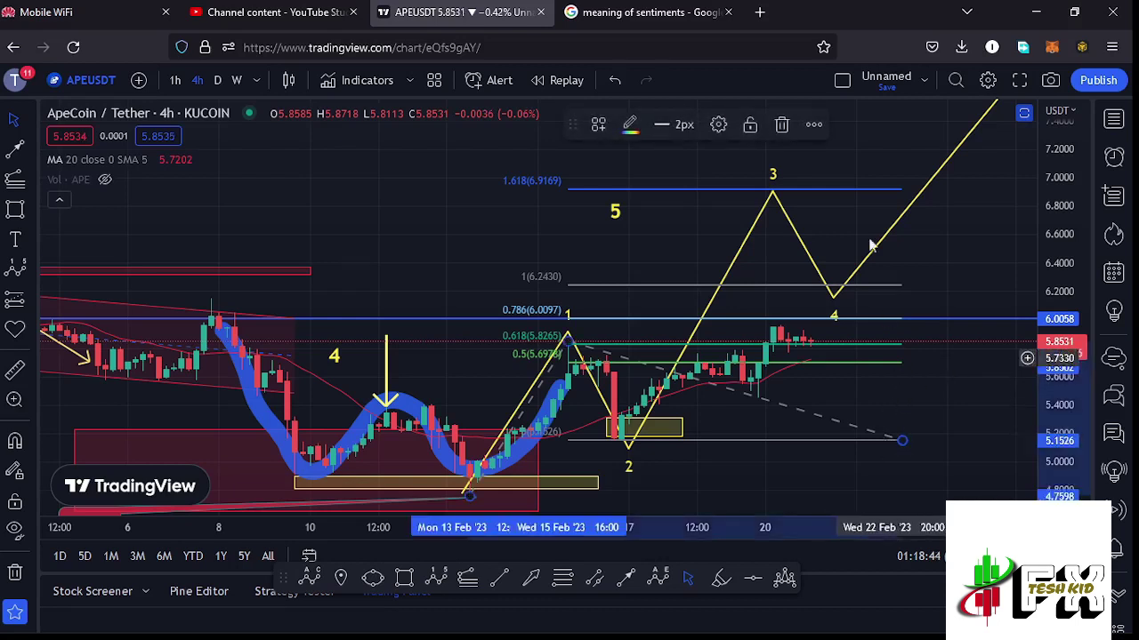
pyautogui.click(782, 124)
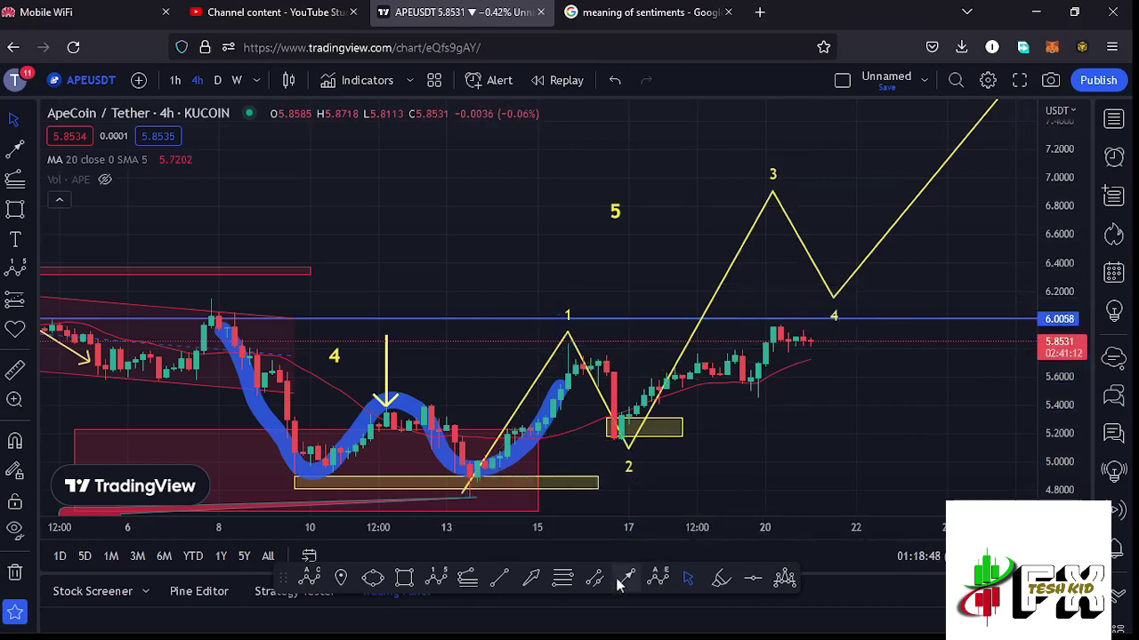
# Draw three arrows: up from the latest candles, across to wave 4 near 6.03, then up to about 7.0
pyautogui.click(623, 580)
pyautogui.click(808, 339)
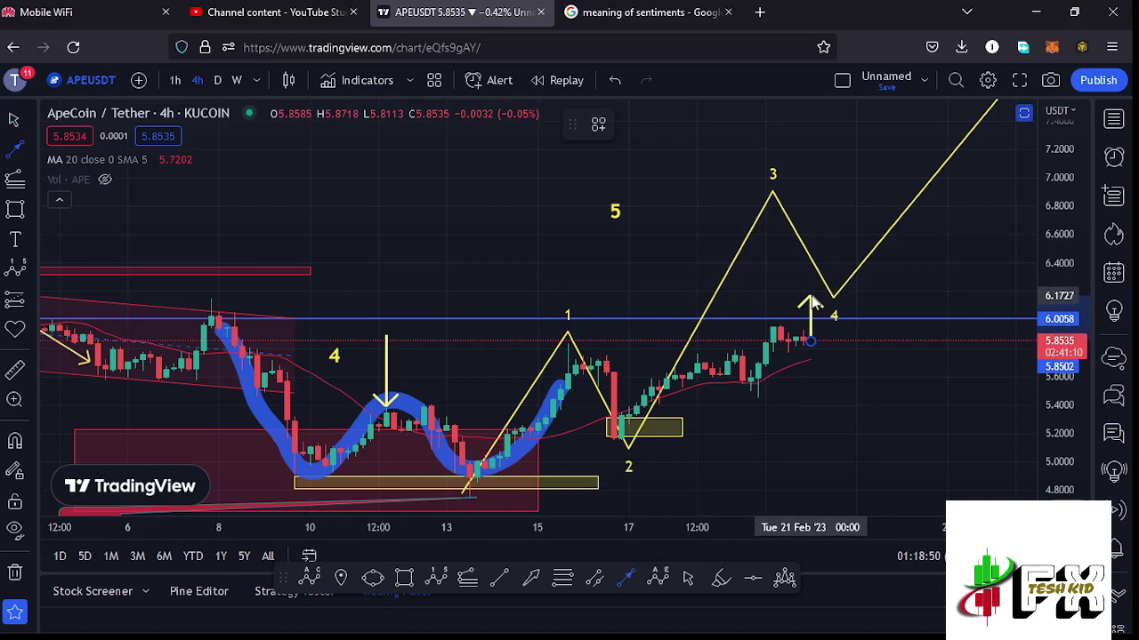
pyautogui.click(811, 302)
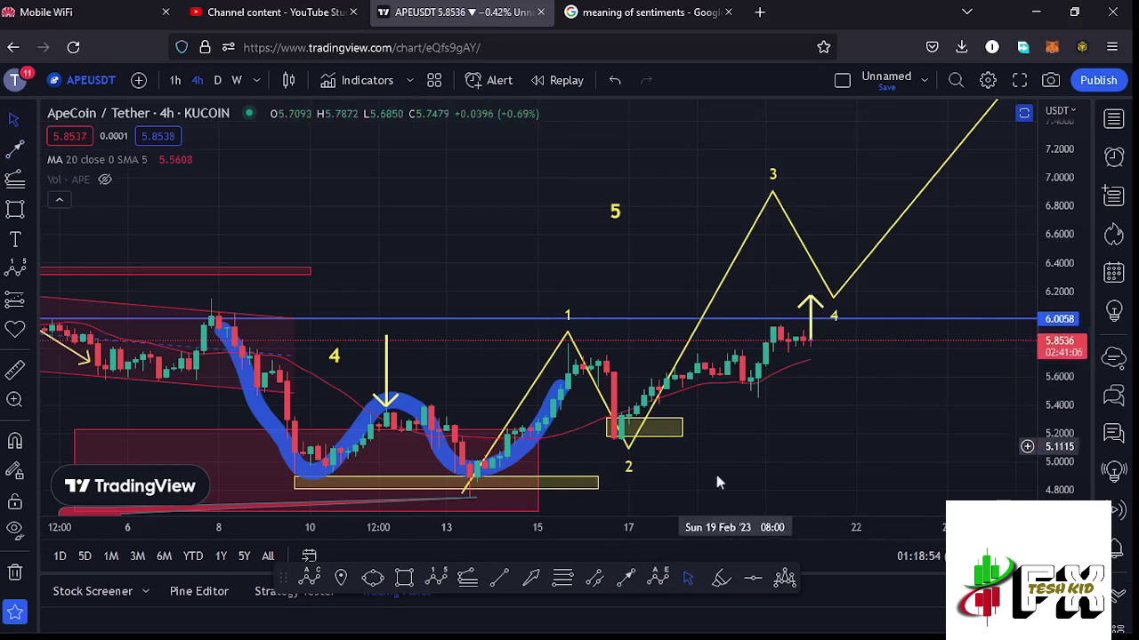
pyautogui.click(626, 579)
pyautogui.click(810, 297)
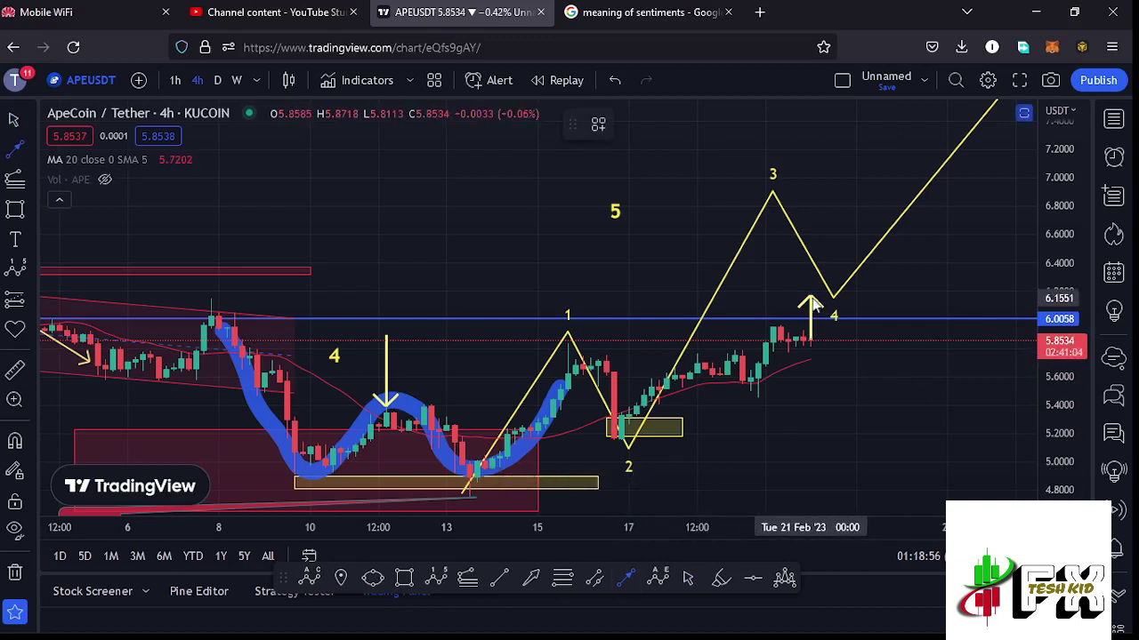
pyautogui.click(832, 317)
pyautogui.click(625, 579)
pyautogui.click(828, 315)
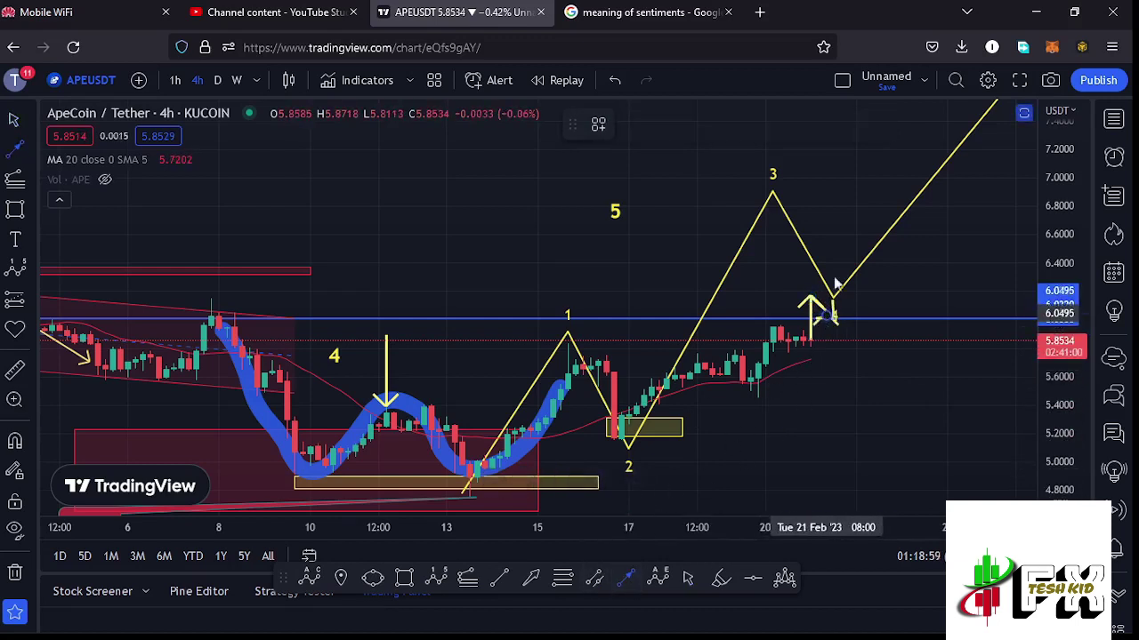
pyautogui.click(855, 178)
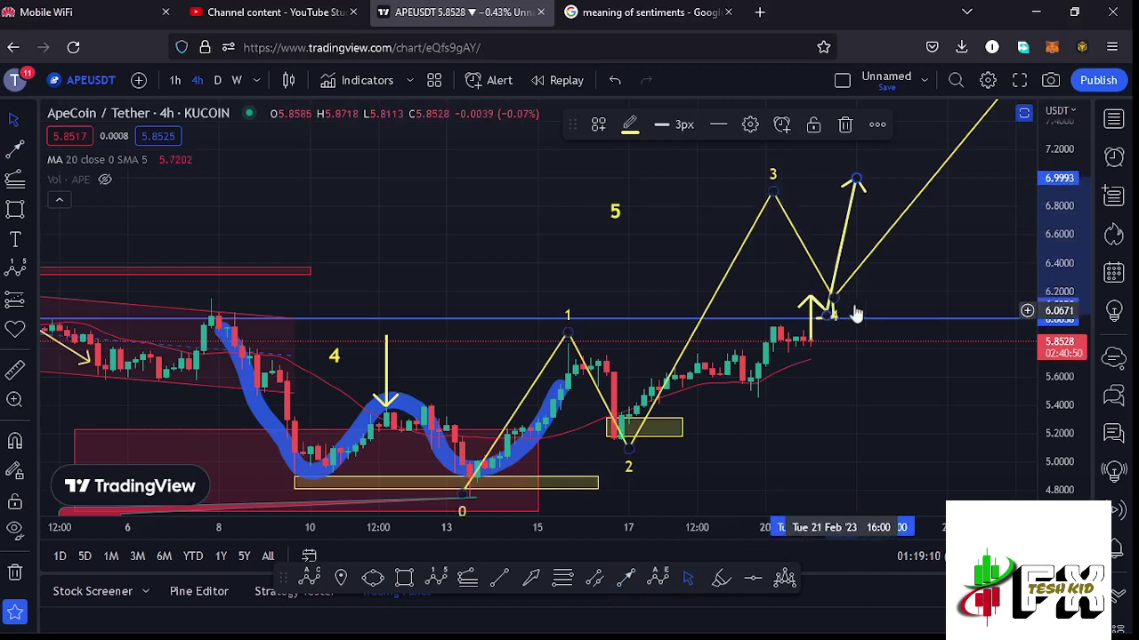
# Nudge the large yellow 5 label slightly right, ahead of the wave 3 leg
pyautogui.moveTo(939, 252); pyautogui.dragTo(759, 325)
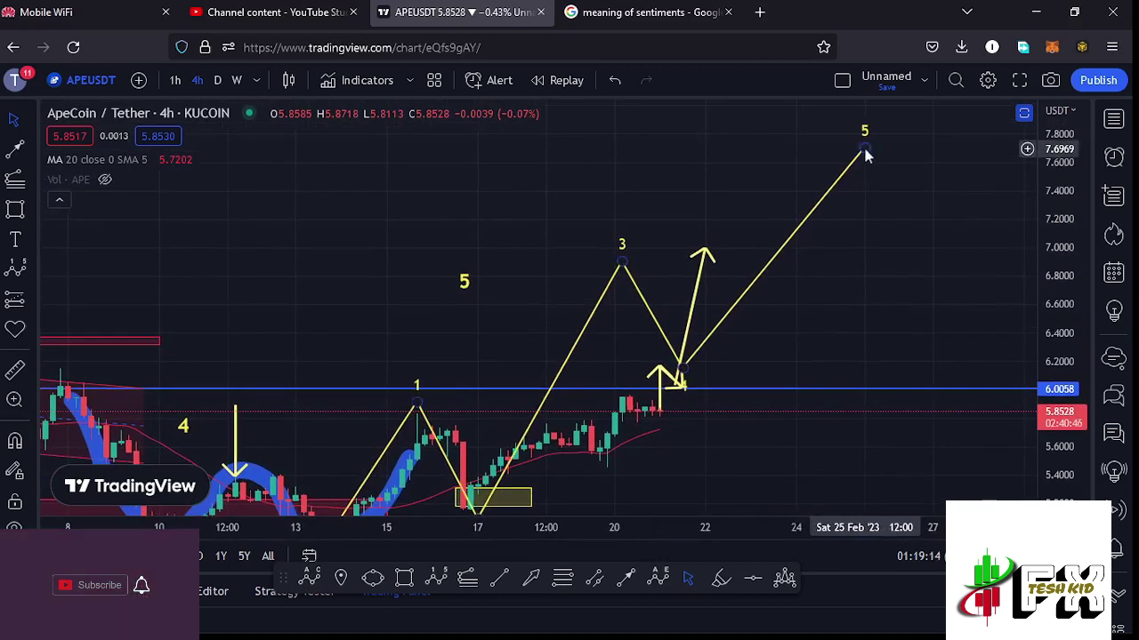
pyautogui.moveTo(463, 283); pyautogui.dragTo(494, 287)
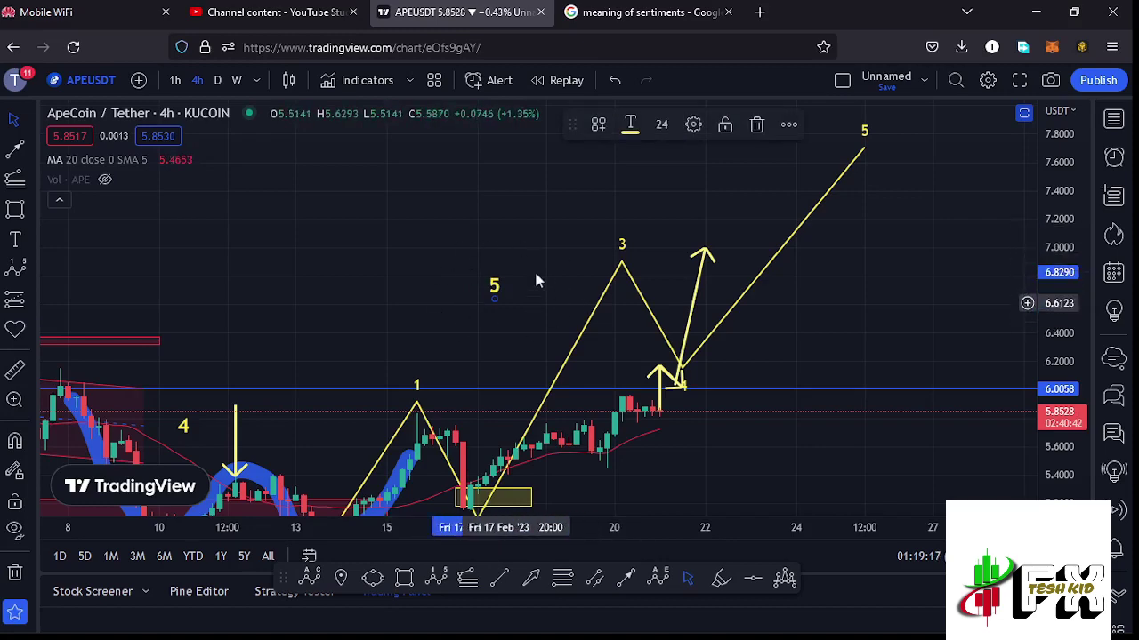
pyautogui.moveTo(494, 285); pyautogui.dragTo(502, 285)
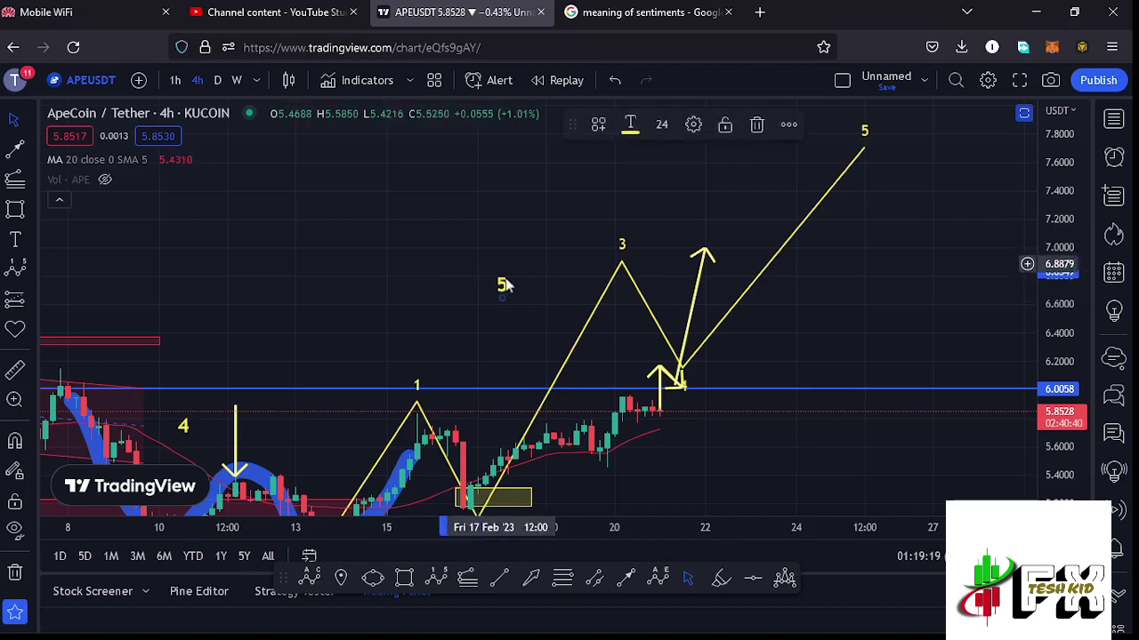
# Nudge the small yellow wave 5 label slightly up-left to cap the projected rise
pyautogui.scroll(-6, 750, 334)
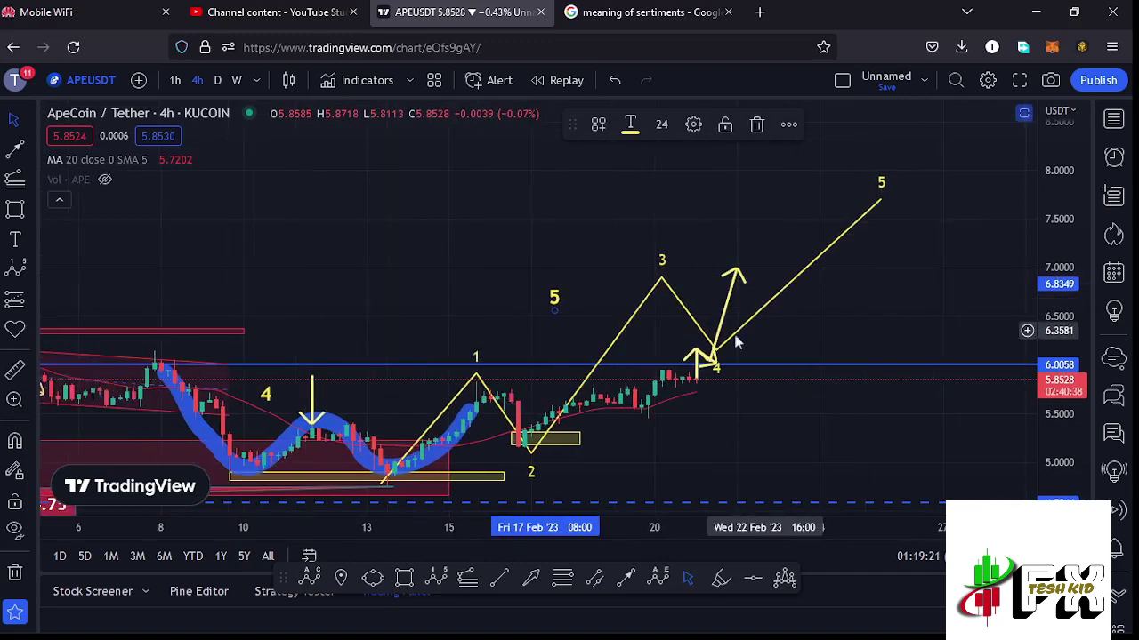
pyautogui.moveTo(847, 299); pyautogui.dragTo(841, 292)
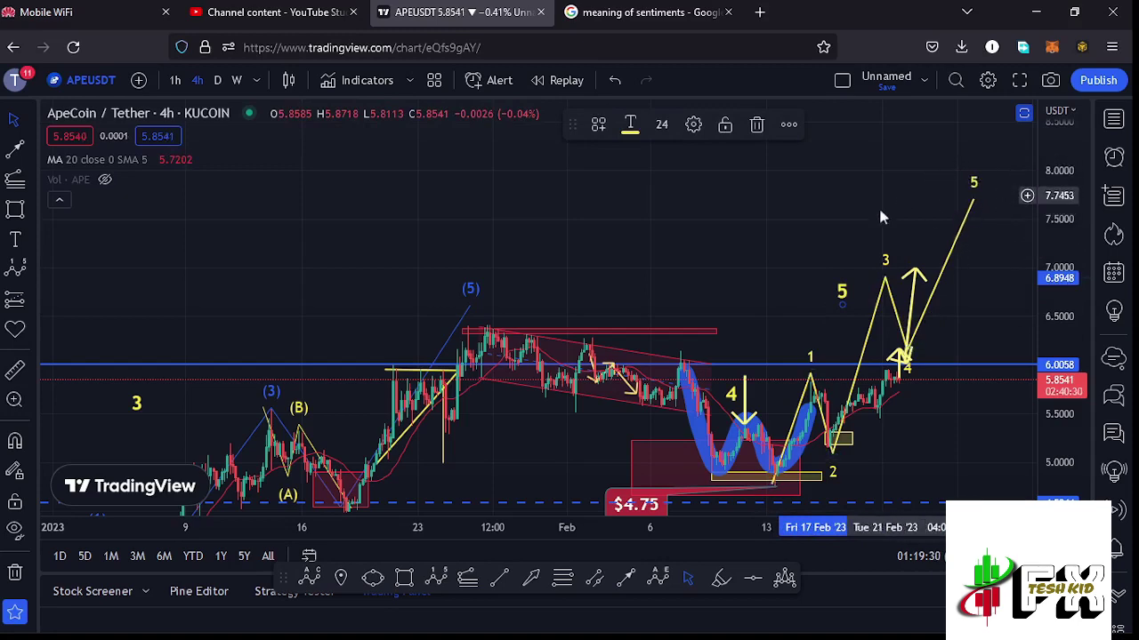
pyautogui.moveTo(735, 301); pyautogui.dragTo(760, 258)
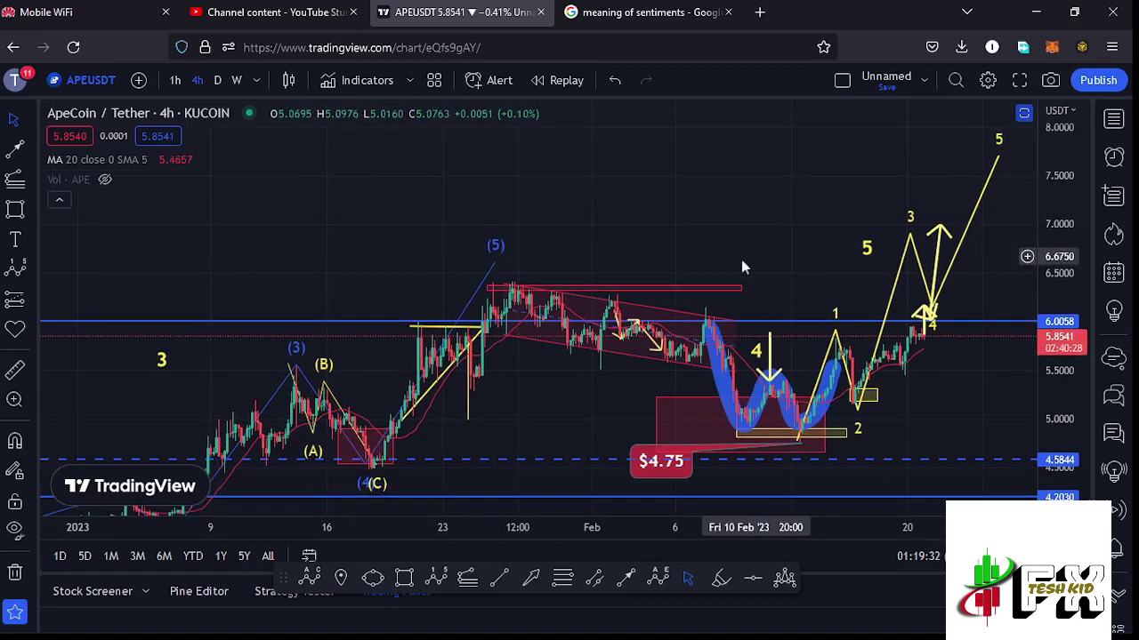
# Compress the price scale and pan back so the whole wave count from November is visible
pyautogui.moveTo(687, 246); pyautogui.dragTo(701, 226)
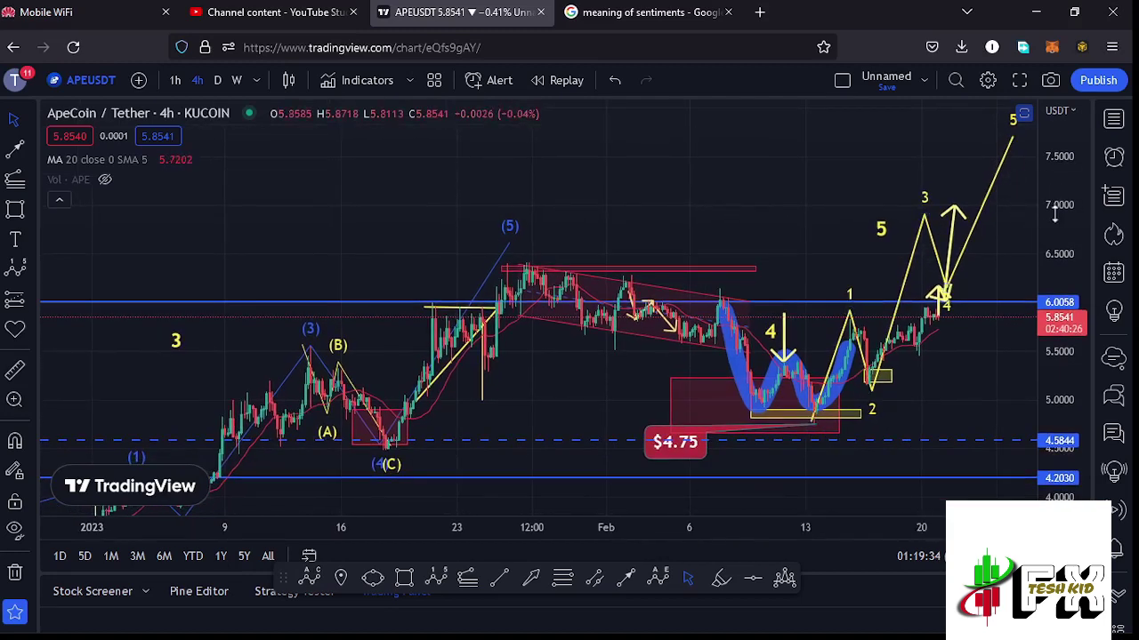
pyautogui.moveTo(1053, 214); pyautogui.dragTo(1054, 233)
pyautogui.scroll(-3, 624, 381)
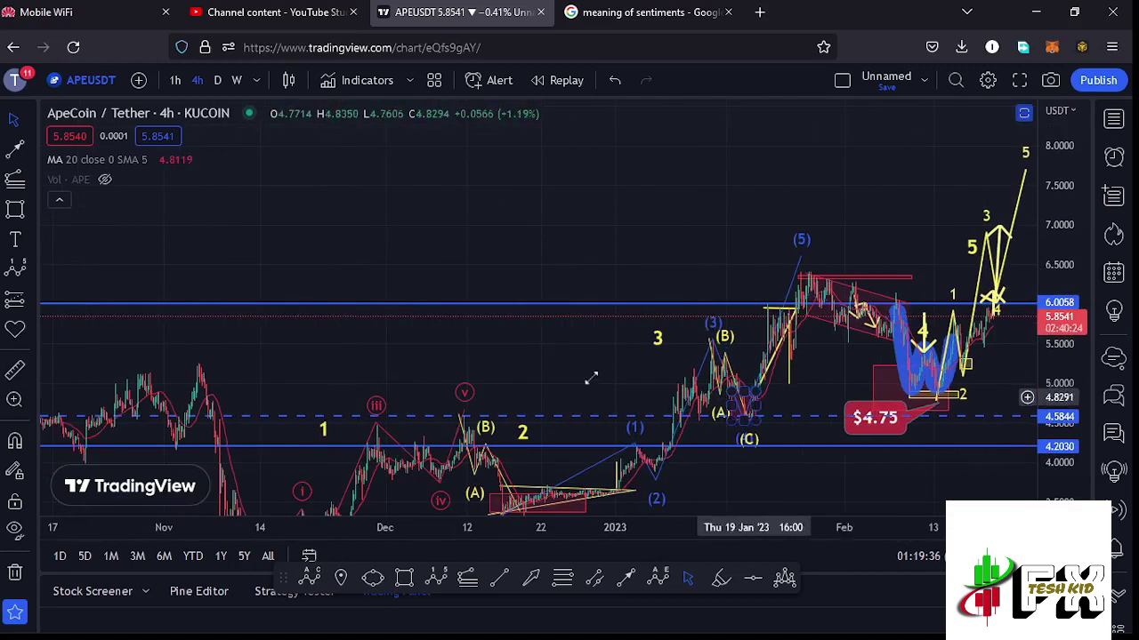
pyautogui.moveTo(556, 386); pyautogui.dragTo(590, 298)
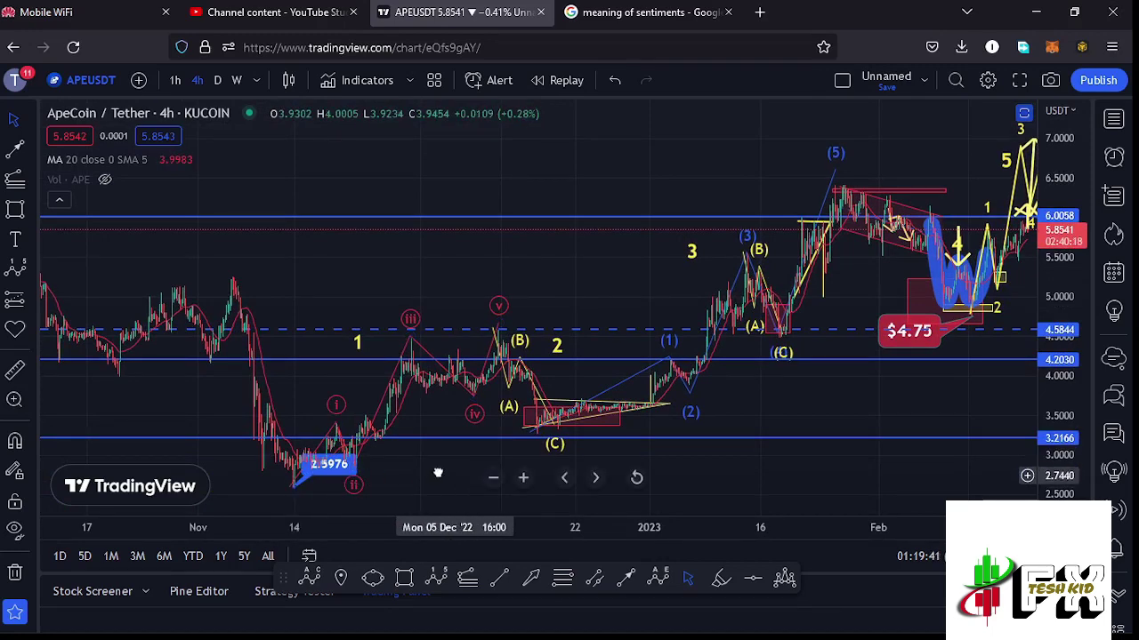
pyautogui.moveTo(454, 477); pyautogui.dragTo(433, 462)
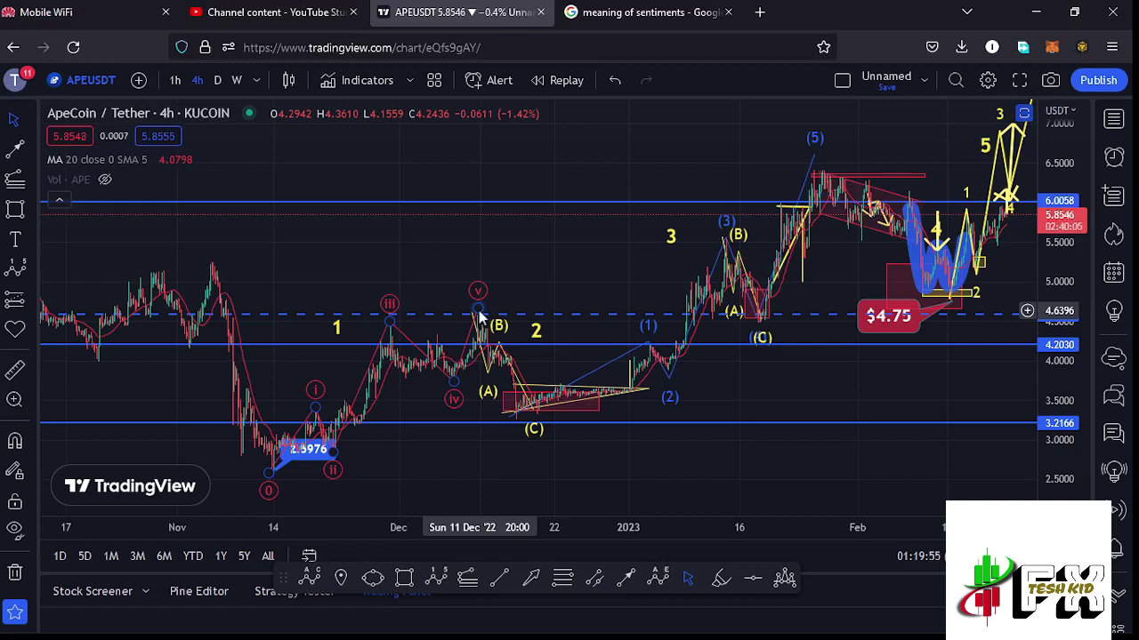
# Reposition the yellow wave 2 and wave 3 labels slightly on the earlier wave count
pyautogui.click(338, 330)
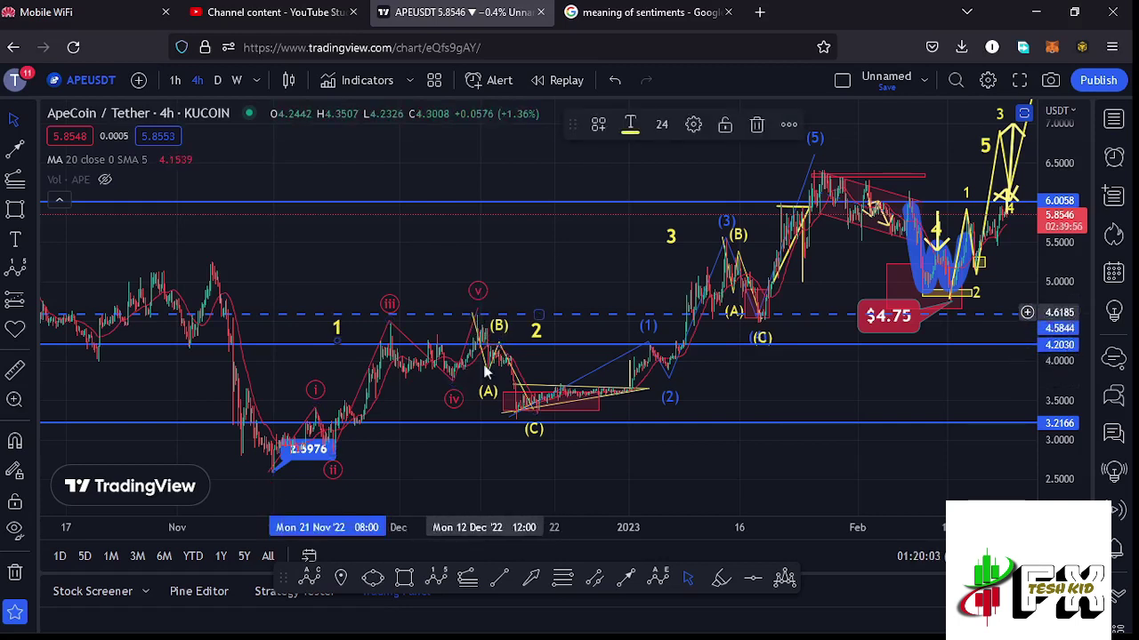
pyautogui.click(534, 347)
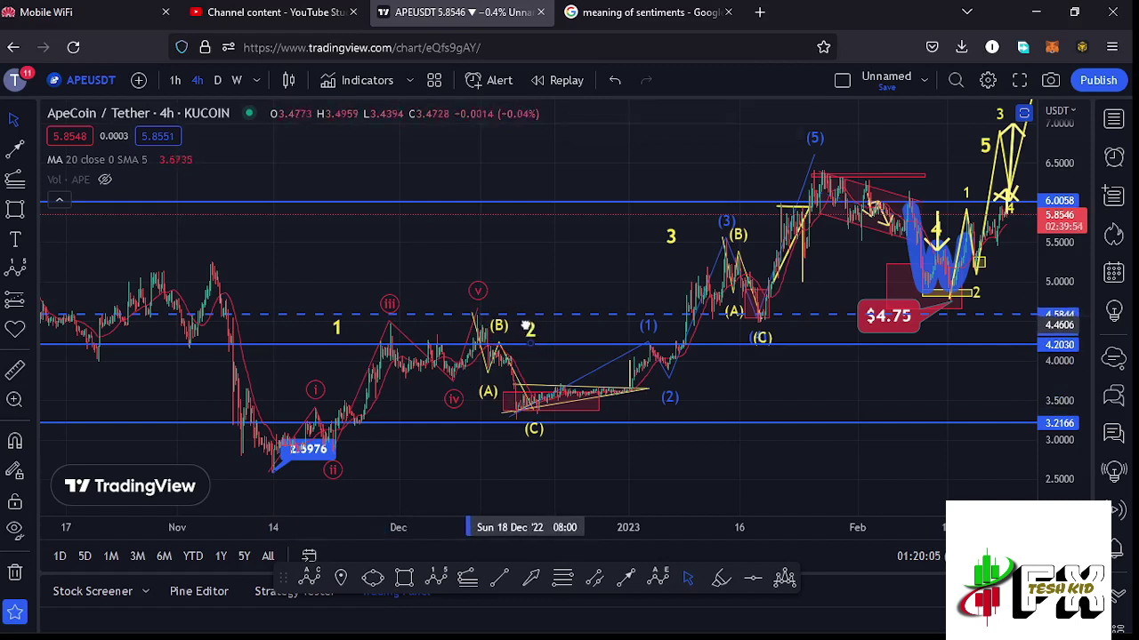
pyautogui.click(527, 327)
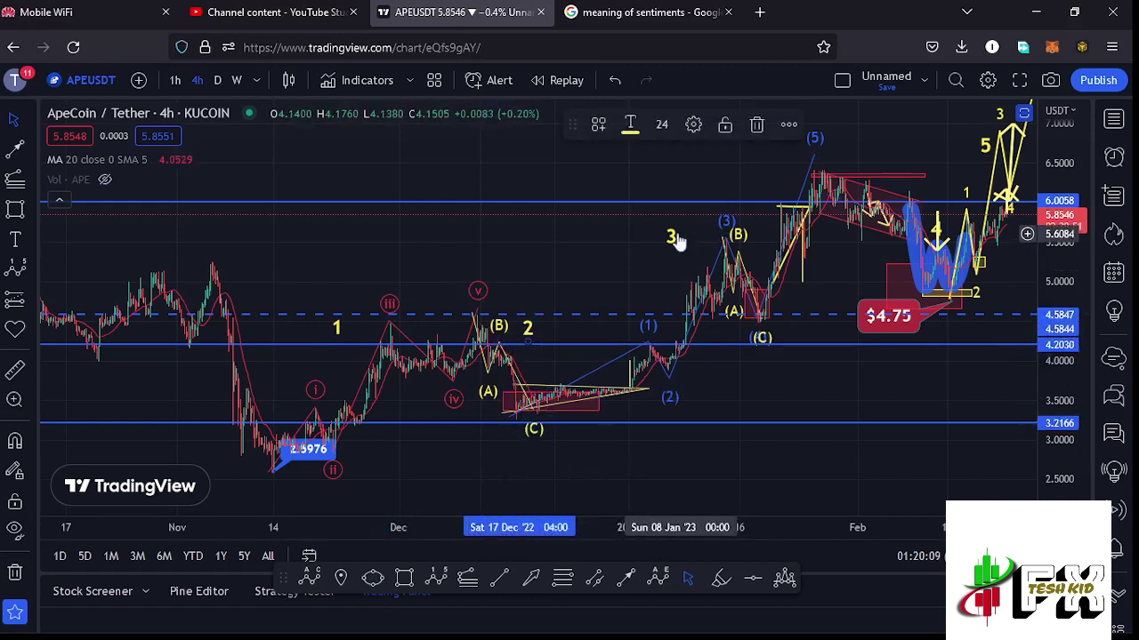
pyautogui.moveTo(672, 238); pyautogui.dragTo(661, 235)
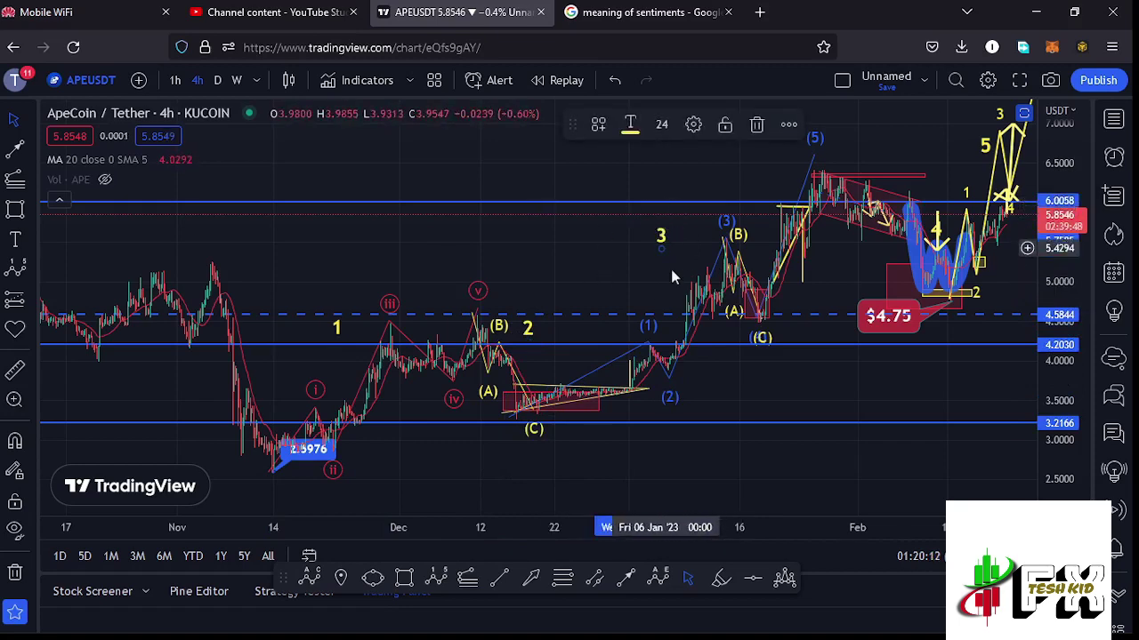
pyautogui.click(654, 274)
# Reframe the chart to show the full count and the projected path rising past 7.0
pyautogui.moveTo(654, 274); pyautogui.dragTo(613, 301)
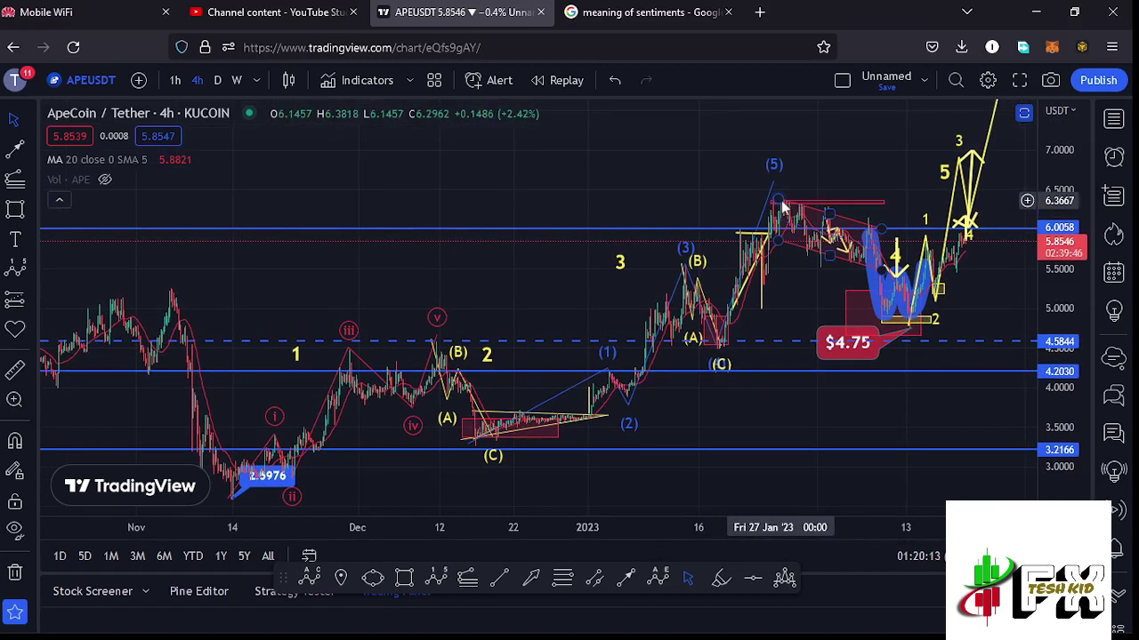
pyautogui.scroll(-1, 792, 294)
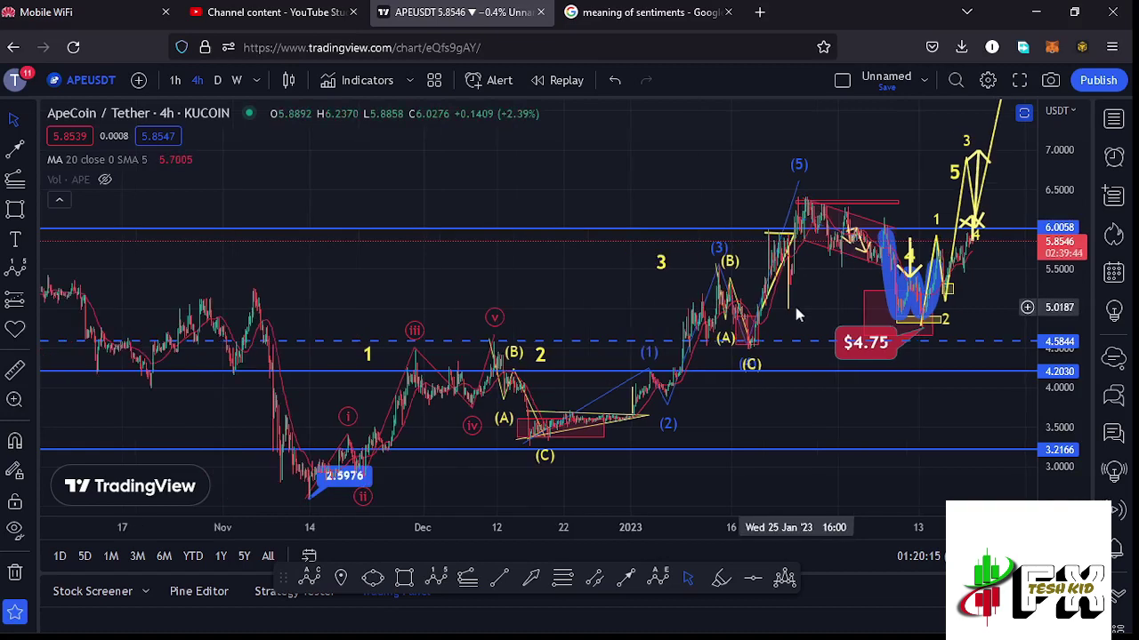
pyautogui.moveTo(823, 322); pyautogui.dragTo(768, 301)
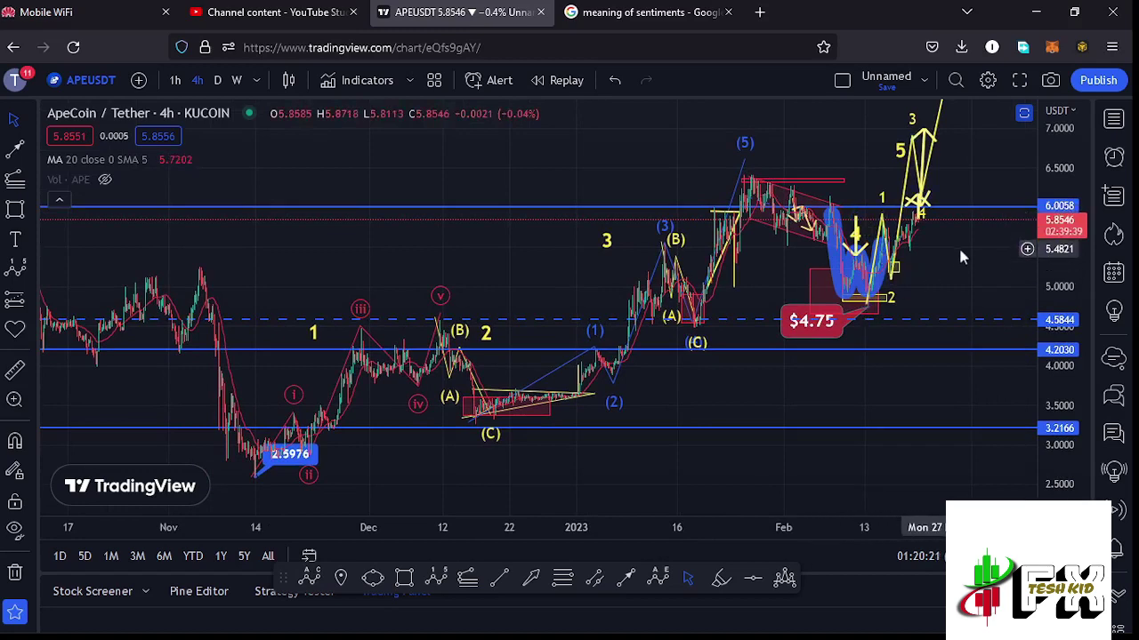
pyautogui.moveTo(961, 264); pyautogui.dragTo(960, 305)
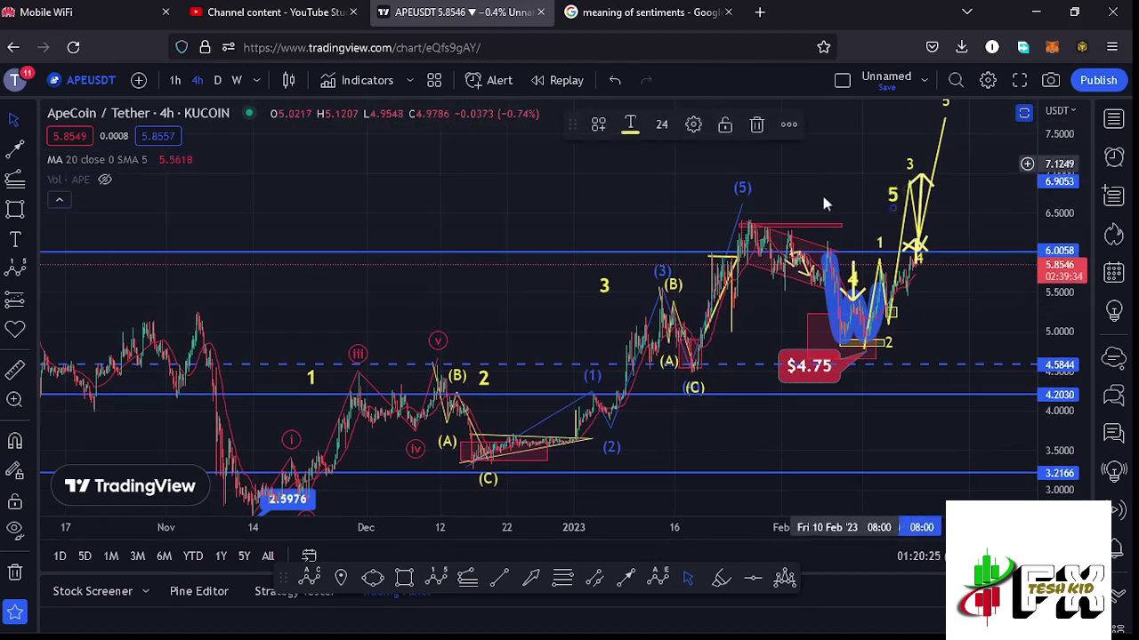
pyautogui.click(906, 166)
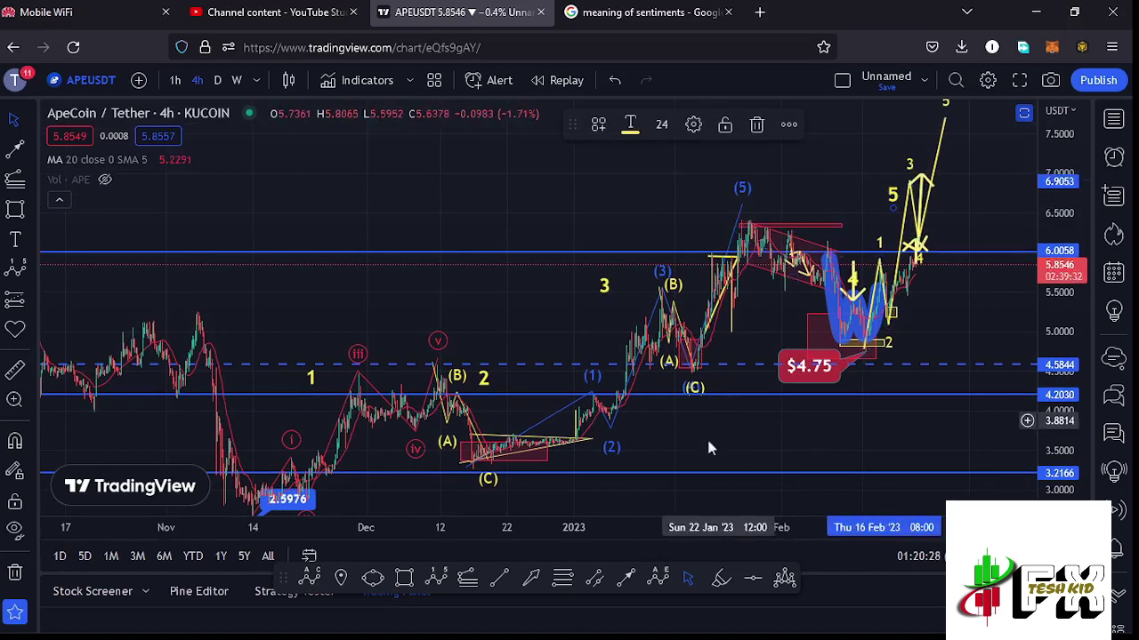
pyautogui.moveTo(713, 450); pyautogui.dragTo(715, 415)
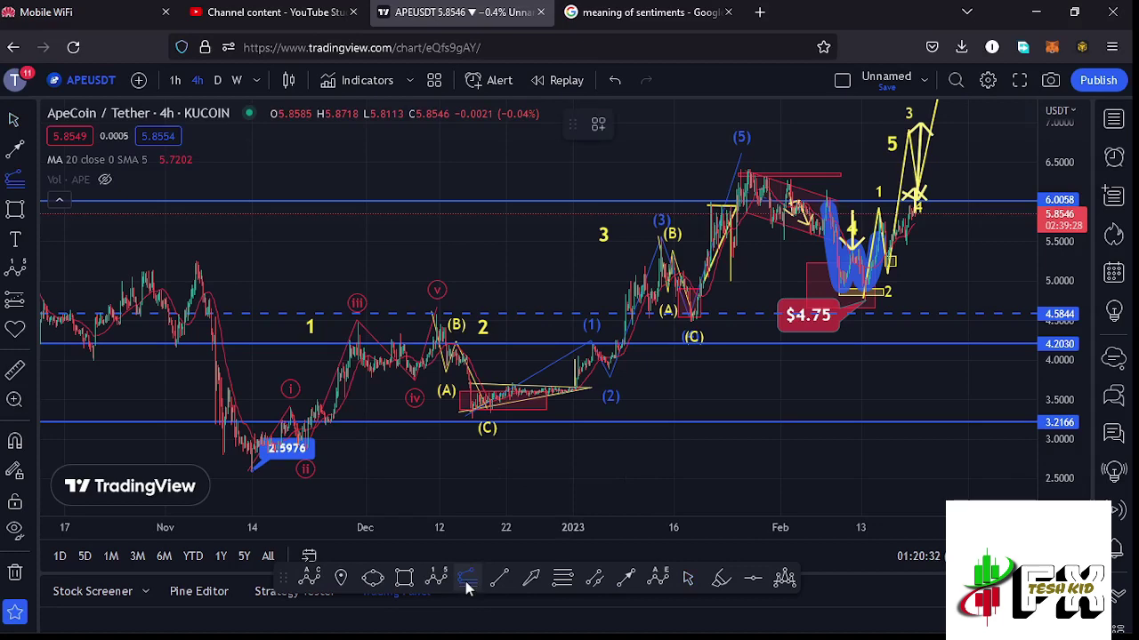
# Draw a trend-based Fib extension from the November low through the December high, levels 6.4193 to 8.3991
pyautogui.click(250, 470)
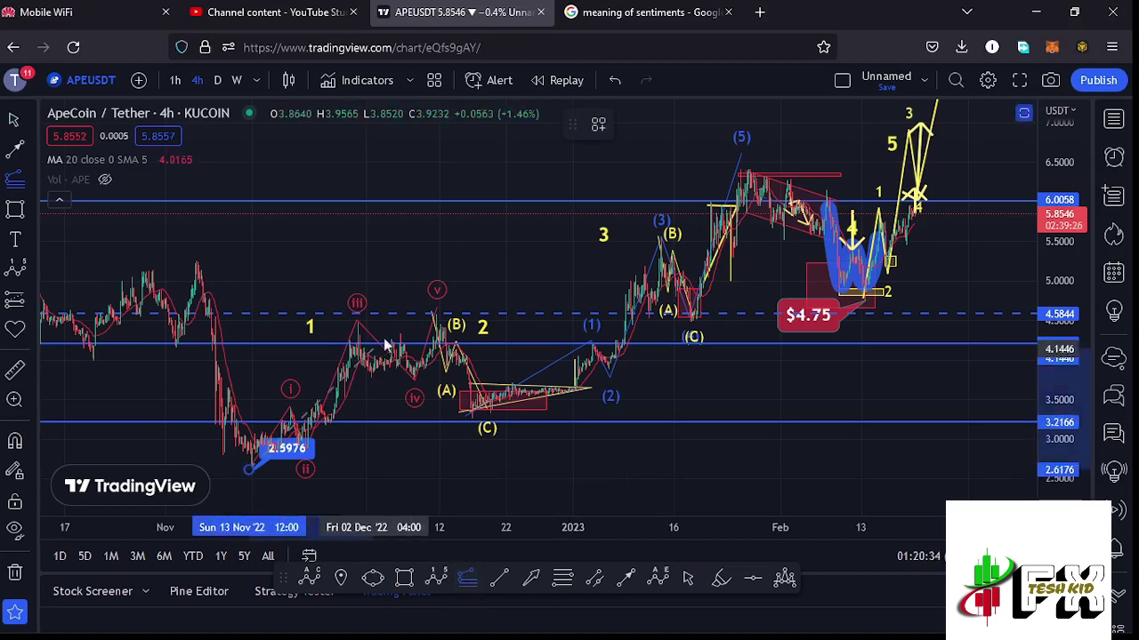
pyautogui.click(434, 315)
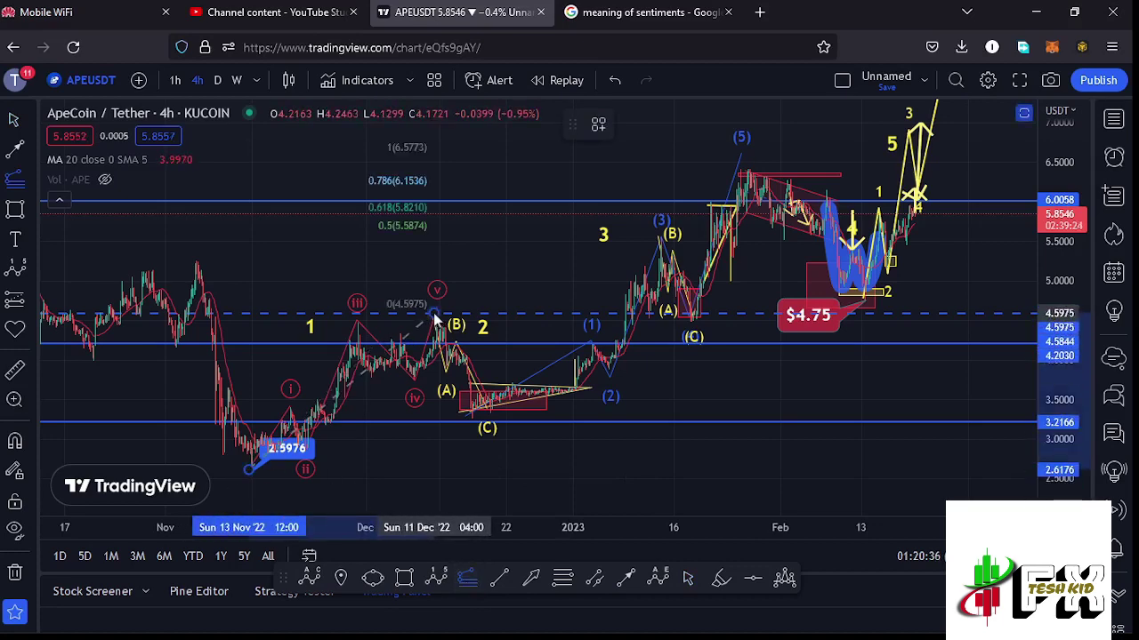
pyautogui.click(1003, 175)
pyautogui.moveTo(994, 240); pyautogui.dragTo(941, 375)
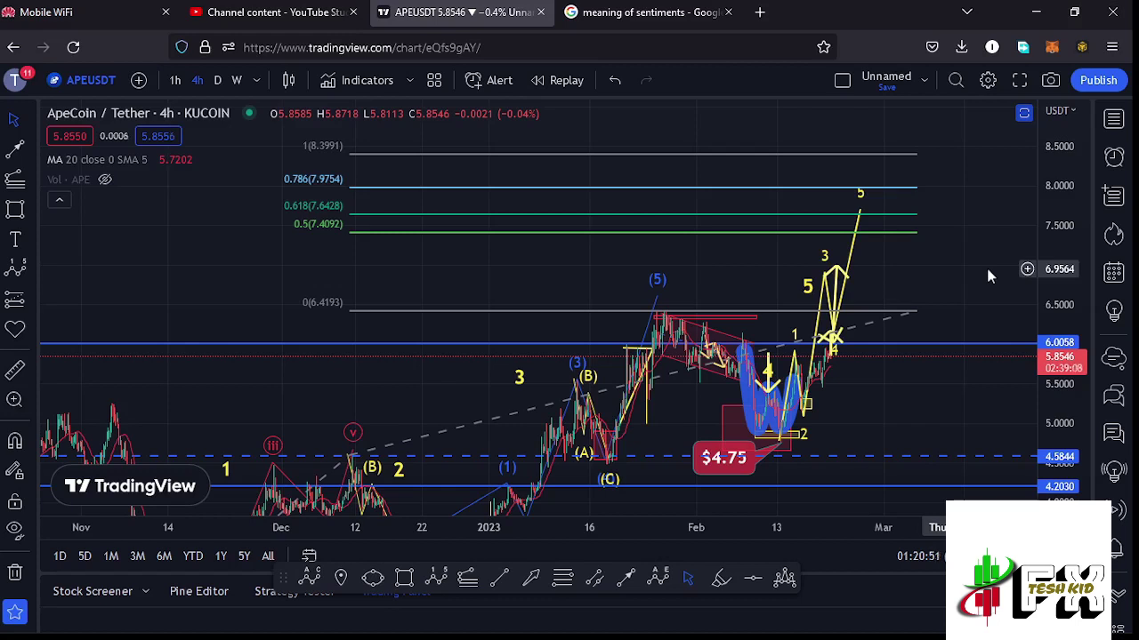
# Move the projected wave 5 peak onto the 0.618 level near 7.662 and restore the RSI and MACD panes
pyautogui.click(806, 285)
pyautogui.moveTo(806, 285); pyautogui.dragTo(803, 282)
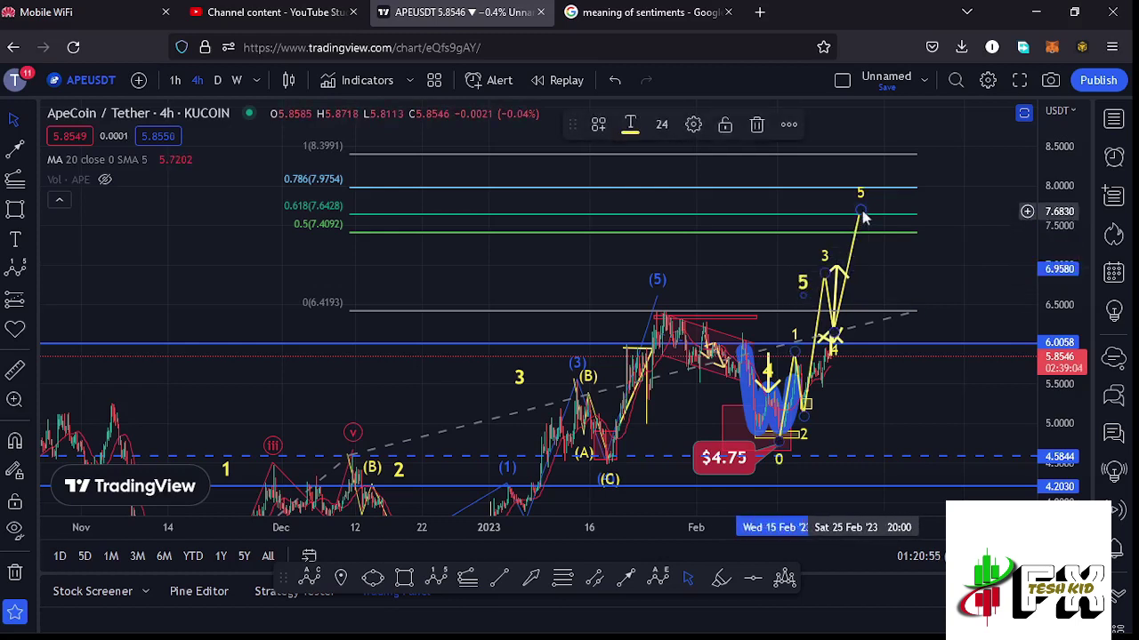
pyautogui.moveTo(861, 211); pyautogui.dragTo(866, 215)
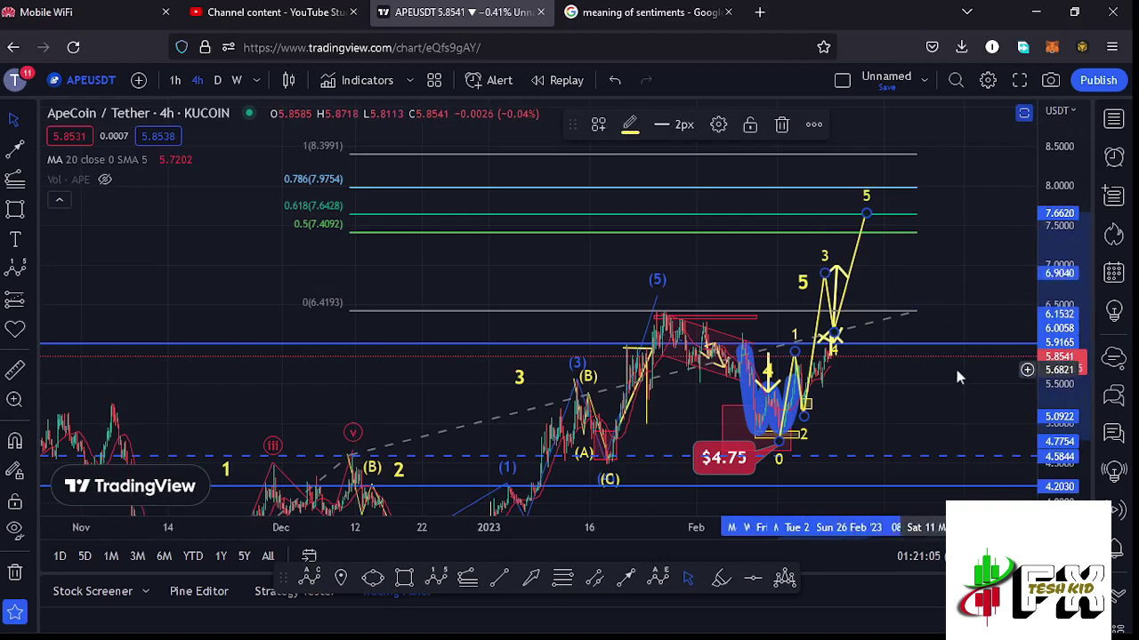
pyautogui.doubleClick(919, 394)
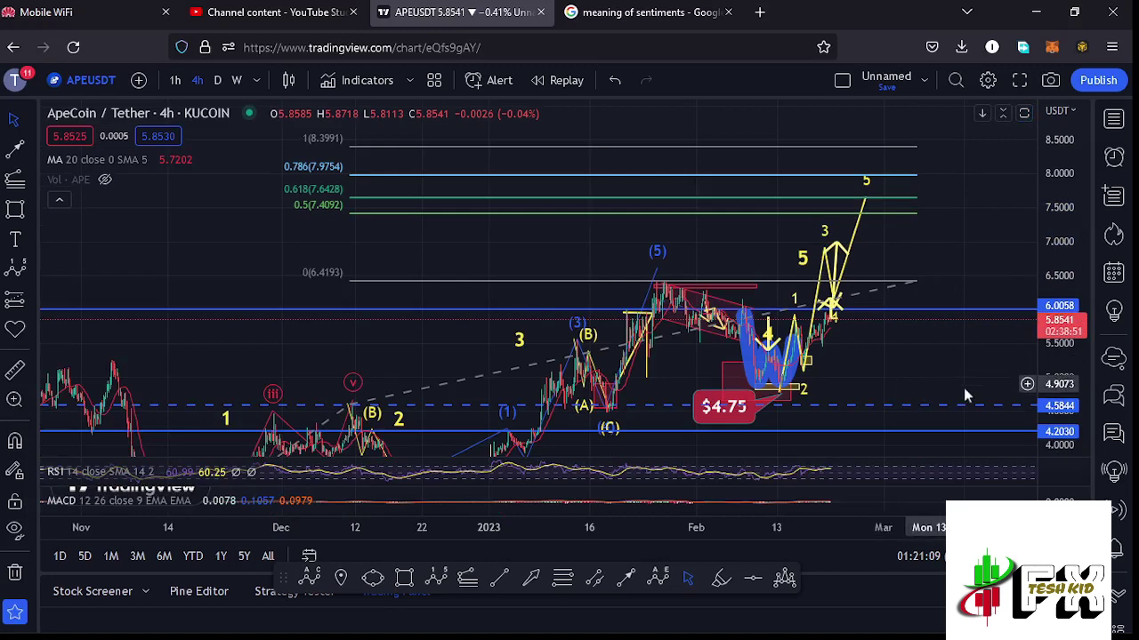
pyautogui.click(1024, 472)
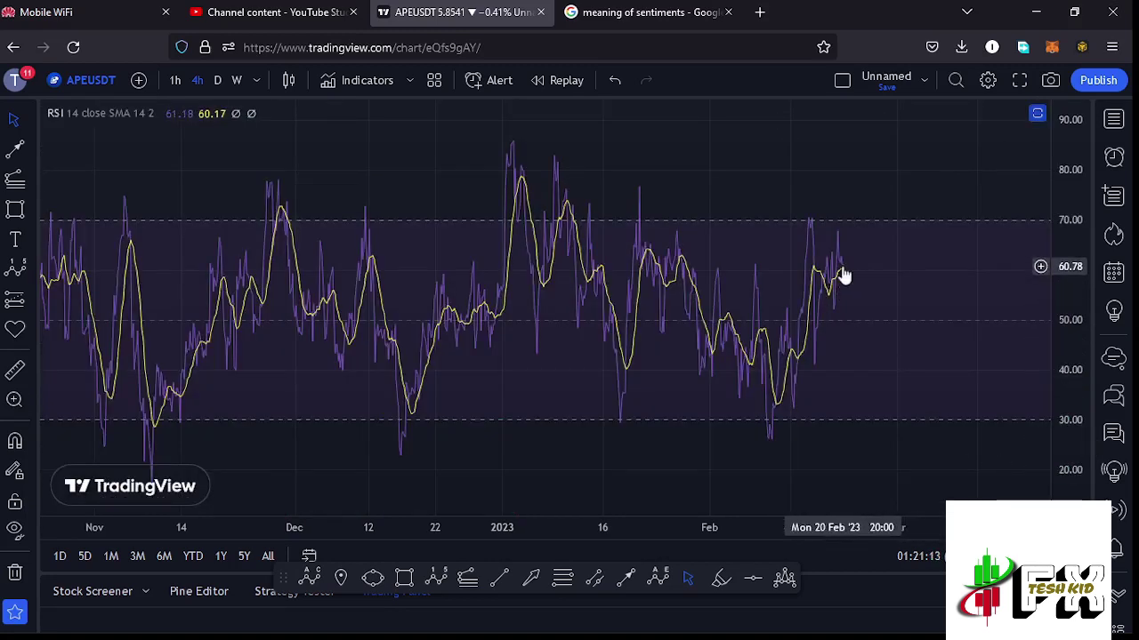
pyautogui.click(1037, 115)
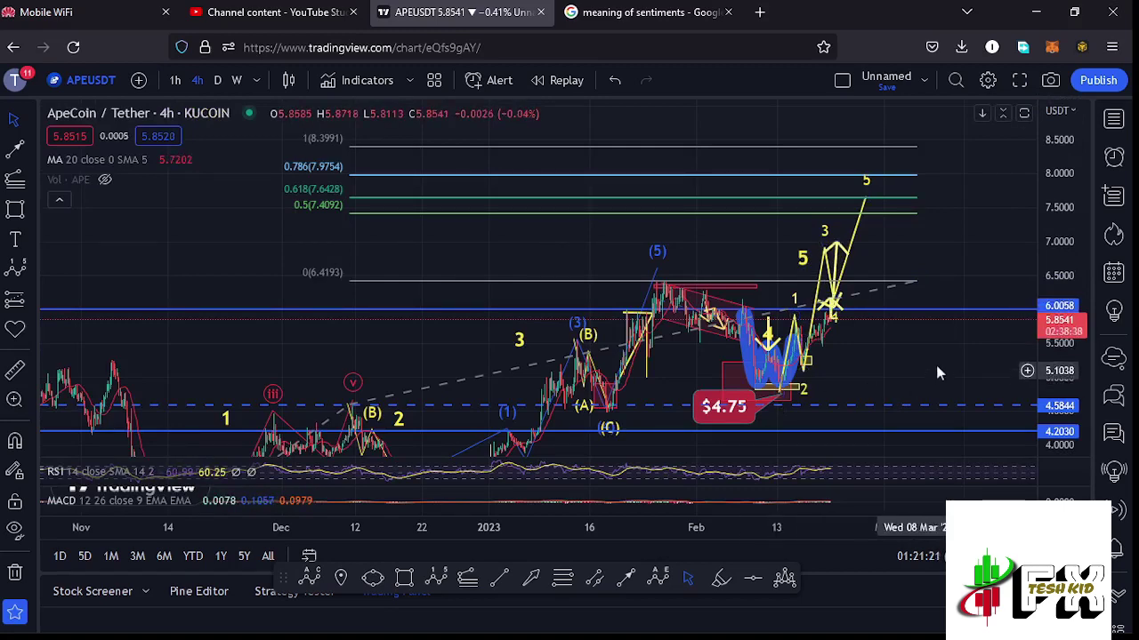
pyautogui.click(1024, 499)
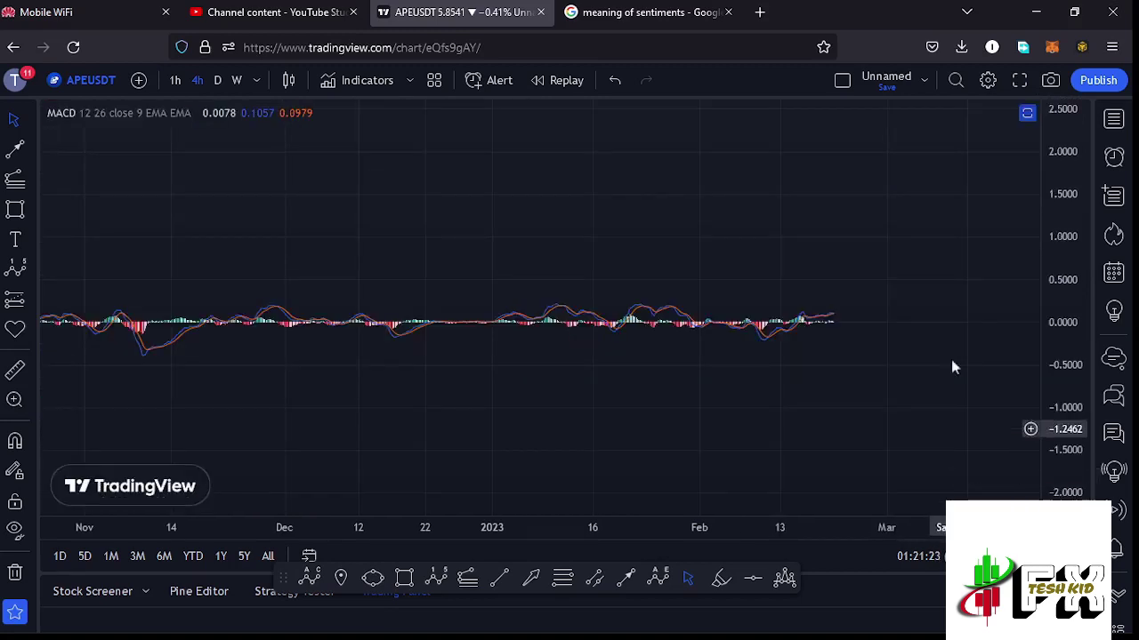
pyautogui.moveTo(1068, 341); pyautogui.dragTo(1066, 362)
pyautogui.scroll(5, 767, 402)
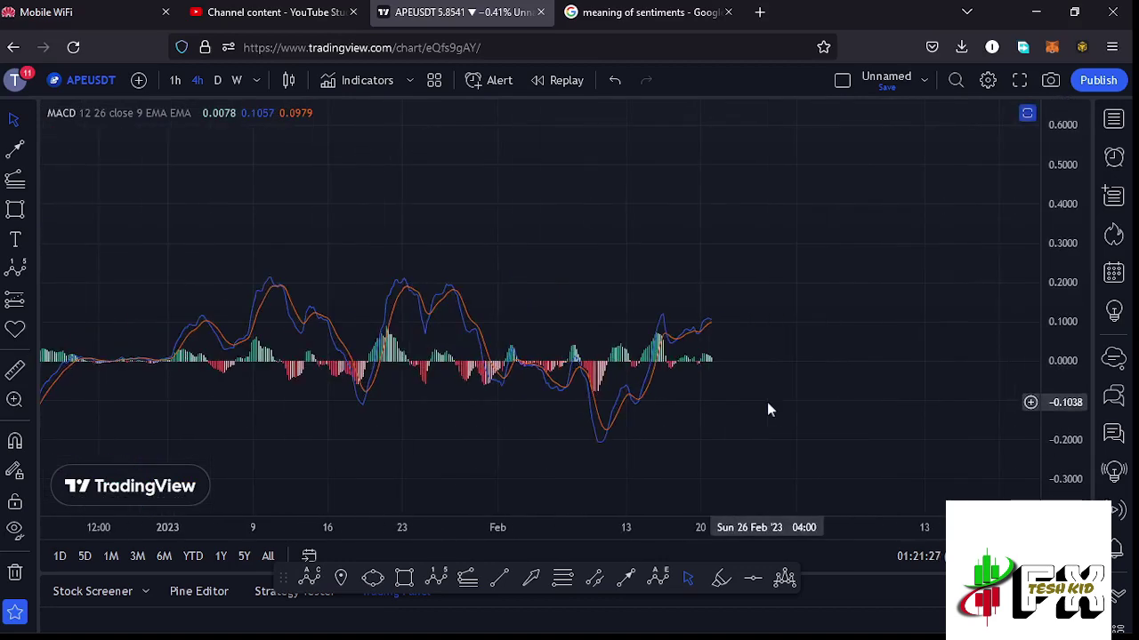
pyautogui.moveTo(827, 412); pyautogui.dragTo(1002, 402)
pyautogui.moveTo(1058, 374); pyautogui.dragTo(1076, 266)
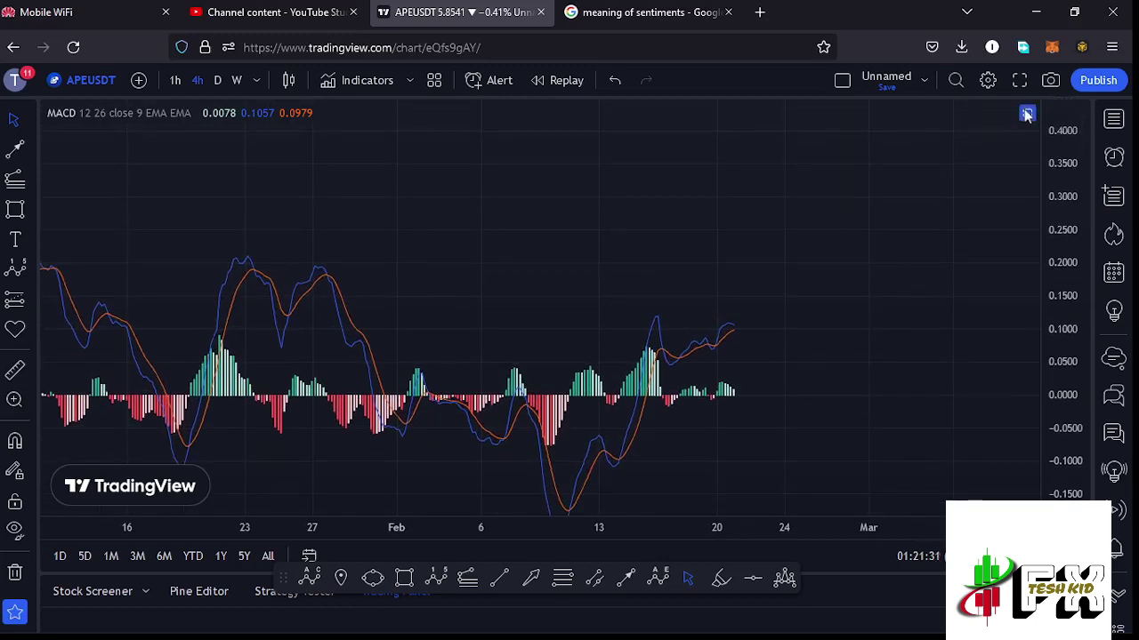
pyautogui.click(1026, 114)
pyautogui.scroll(-3, 796, 405)
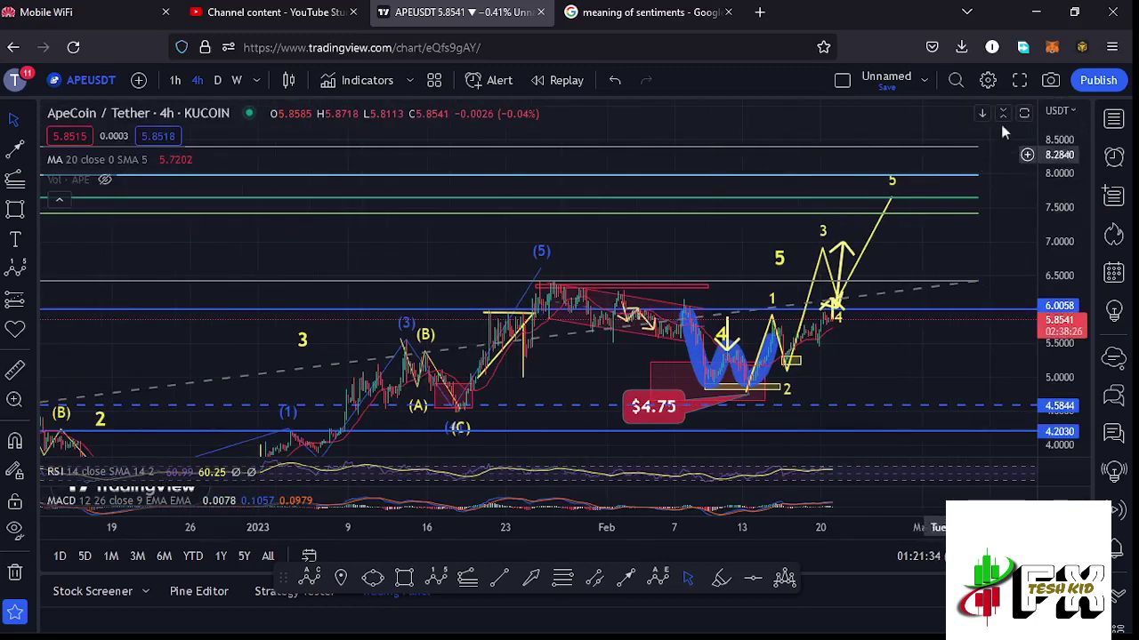